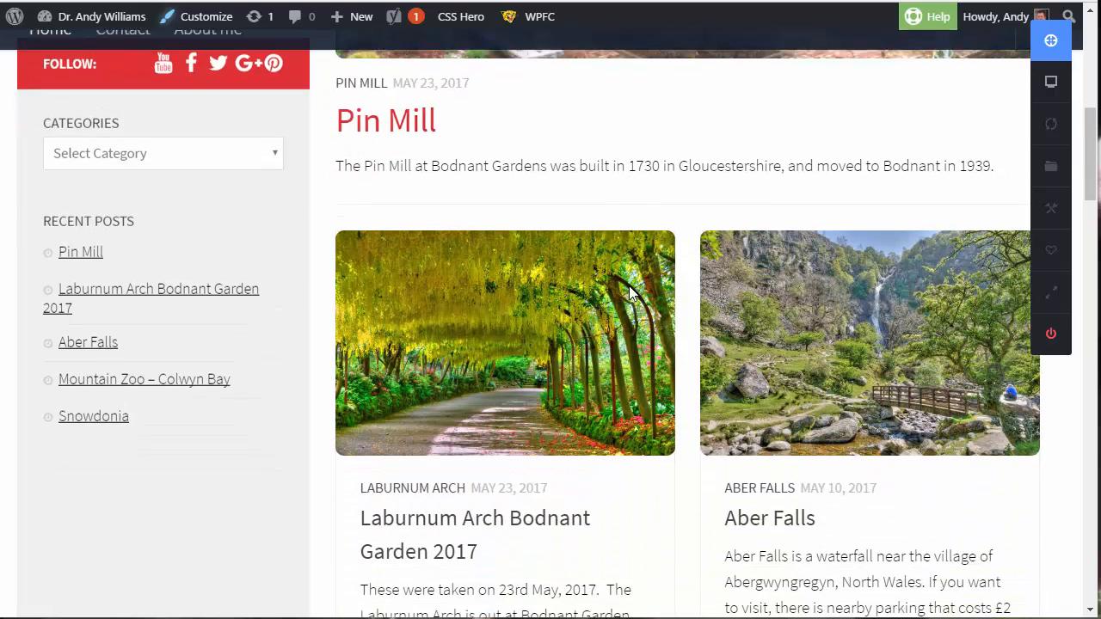
- Give the post summary boxes (grid-wrapper ARTICLE DIV DIV) a pale green background color and save the change
scroll(614, 472, down, 2)
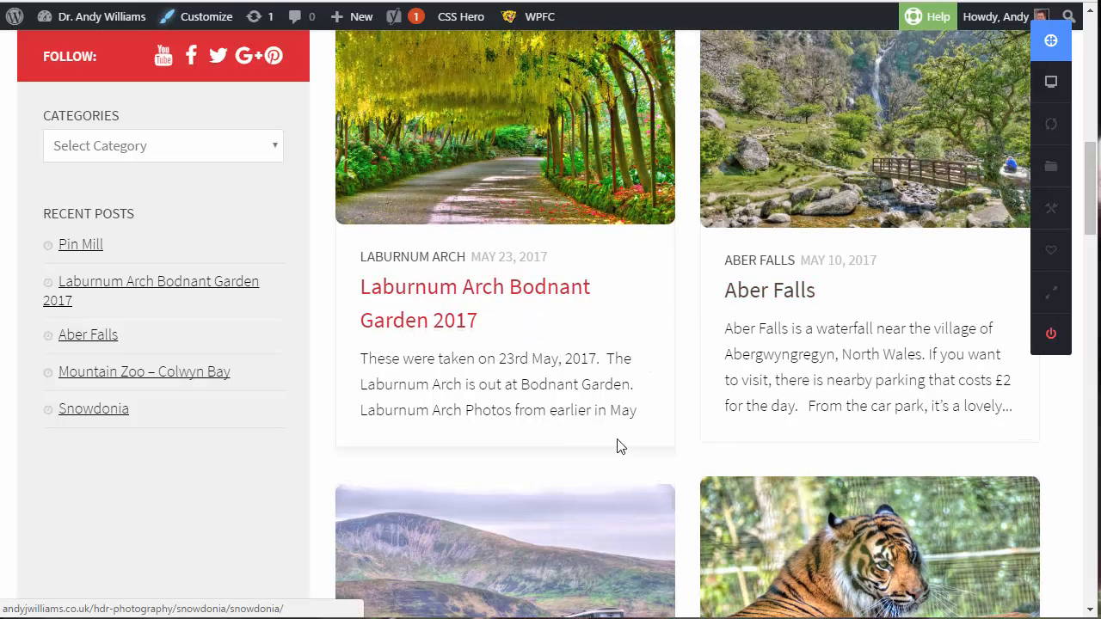
click(1052, 45)
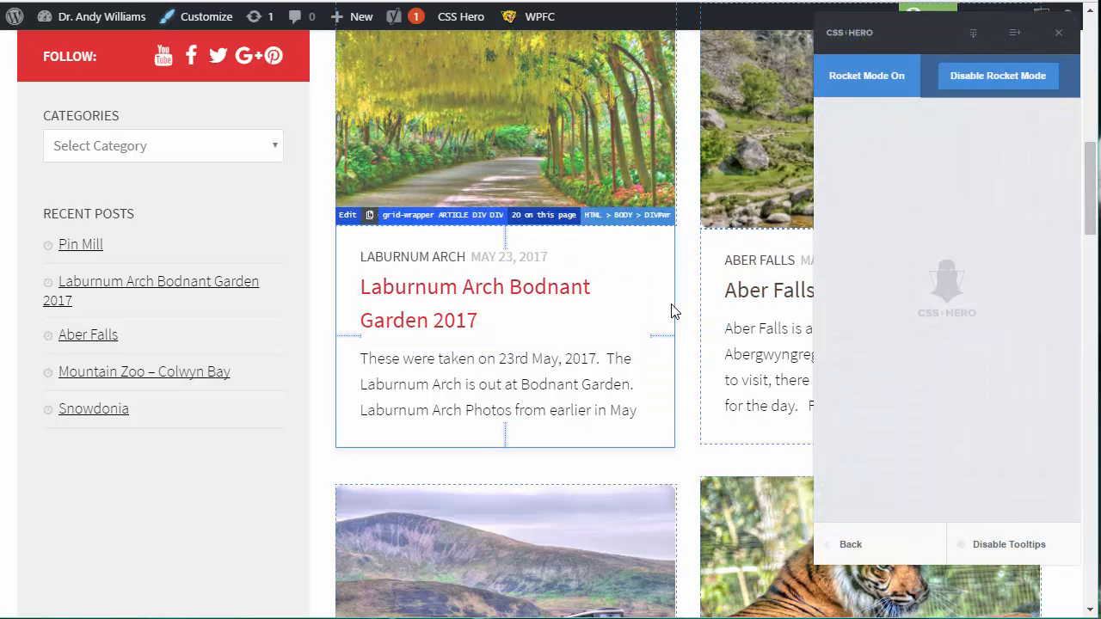
click(672, 306)
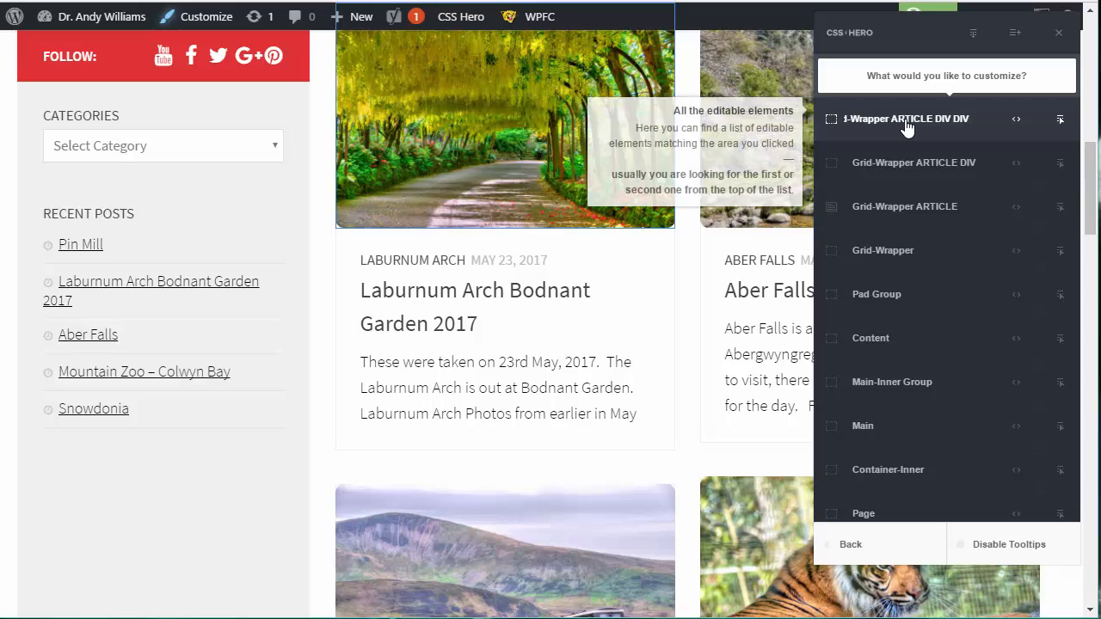
click(906, 121)
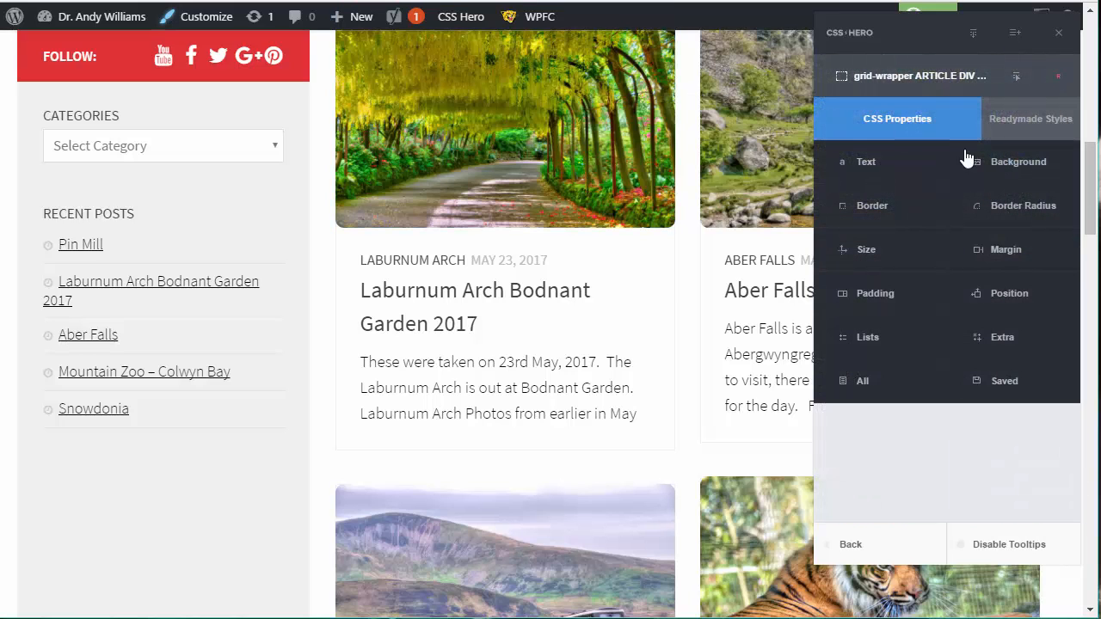
click(1019, 165)
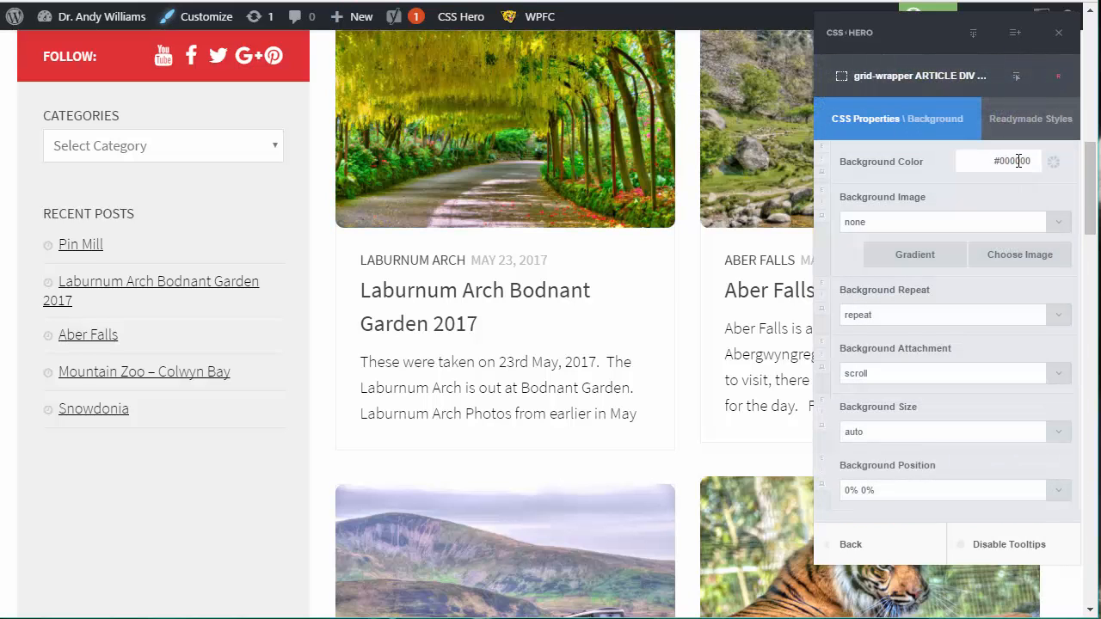
click(1015, 161)
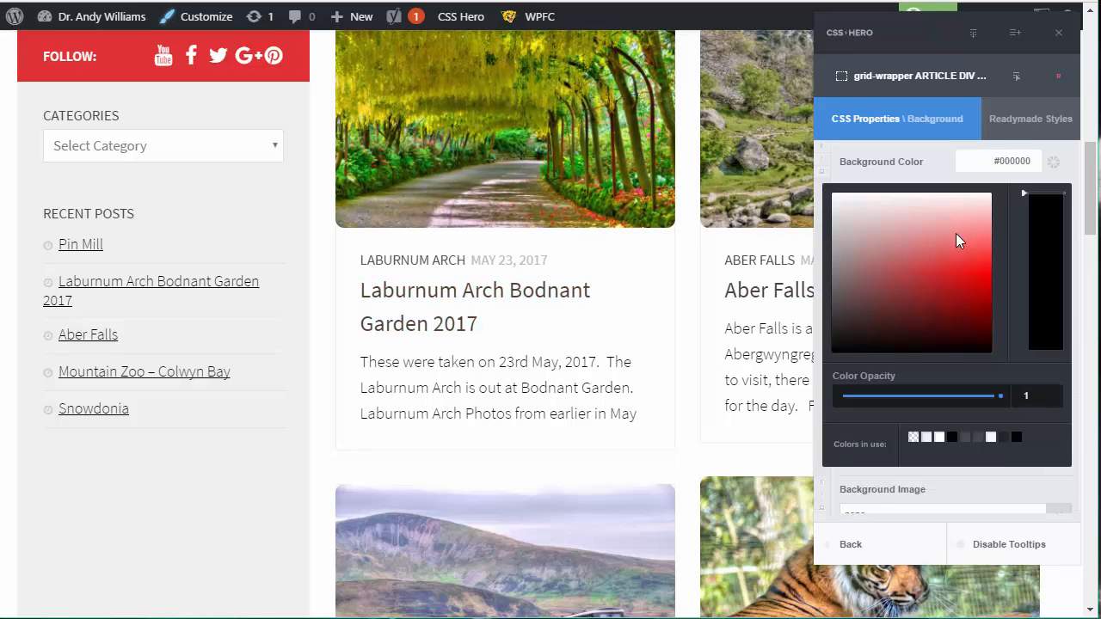
drag(955, 238, 948, 258)
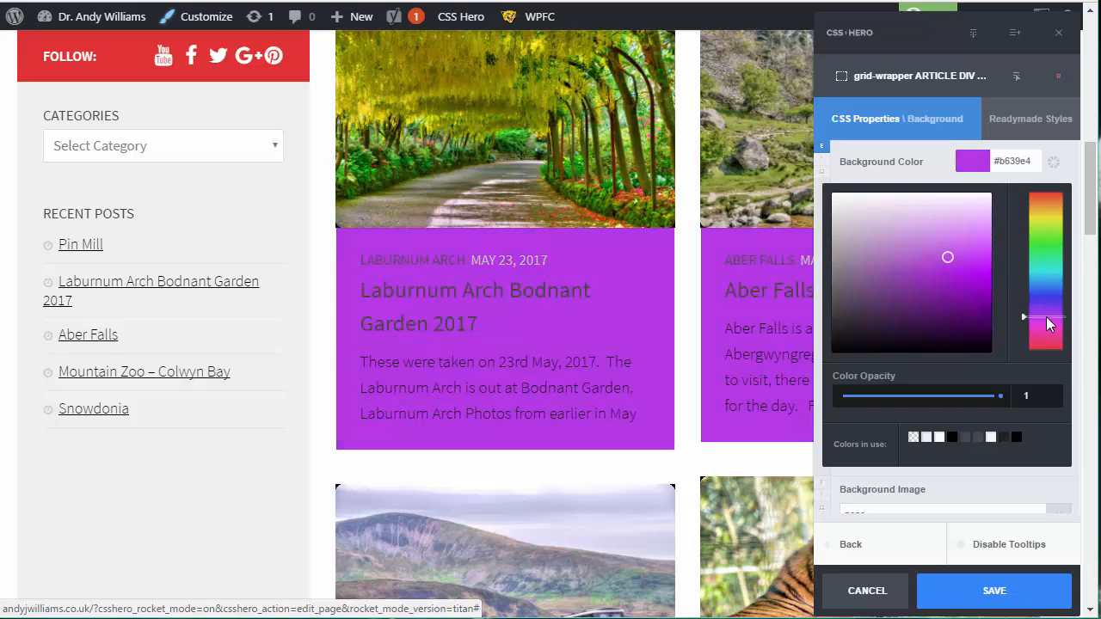
drag(1048, 323, 1050, 230)
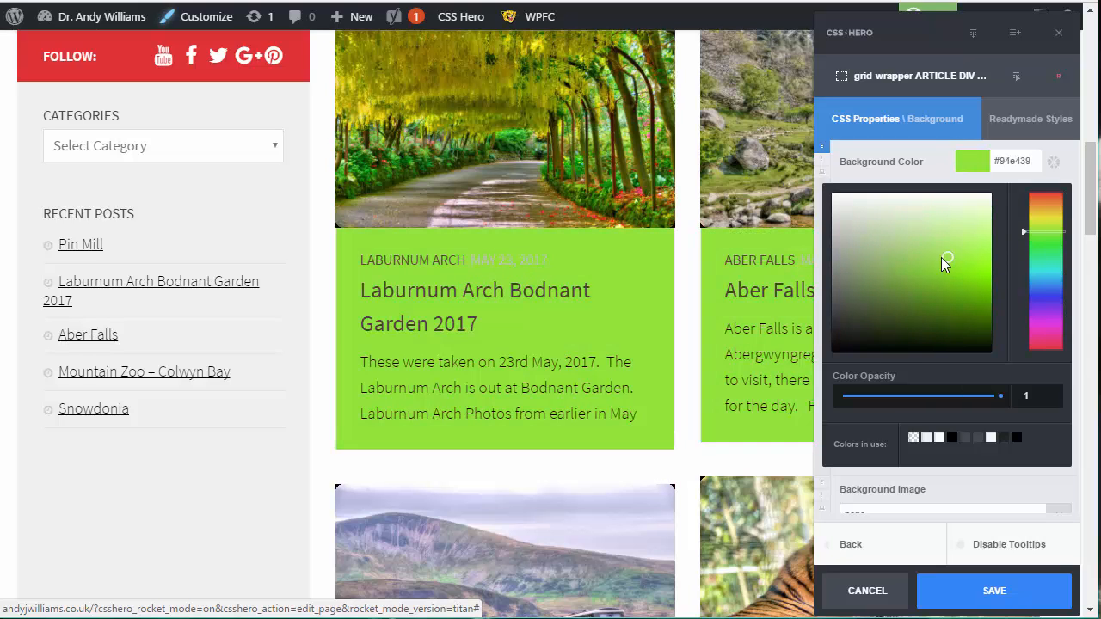
drag(856, 221, 878, 213)
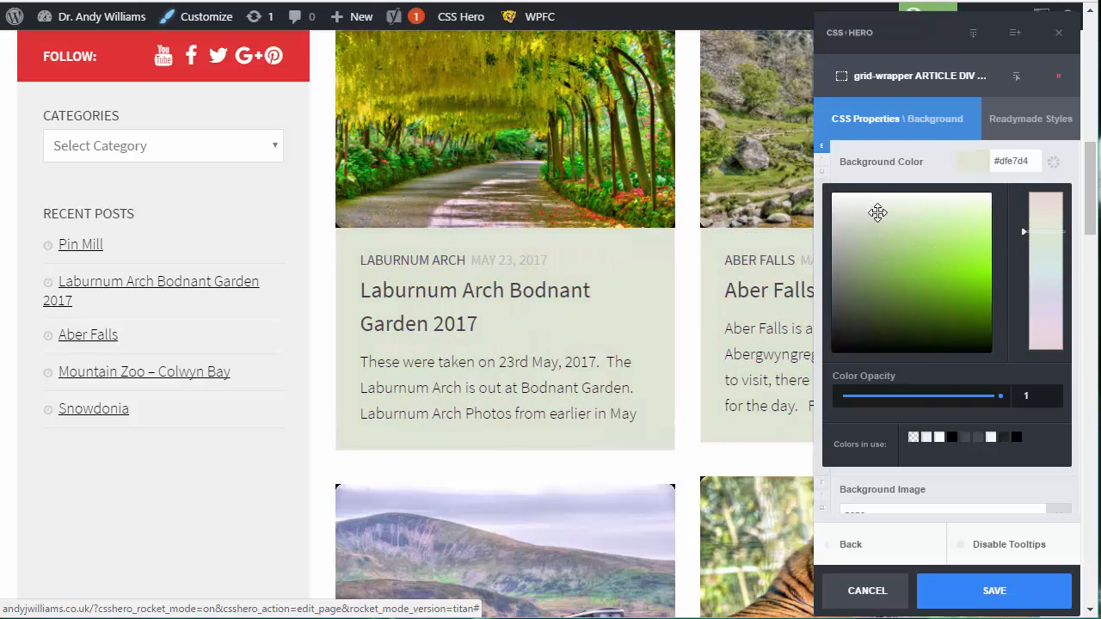
click(994, 592)
- Review the homepage posts to see which boxes the saved background color applies to
scroll(777, 324, down, 12)
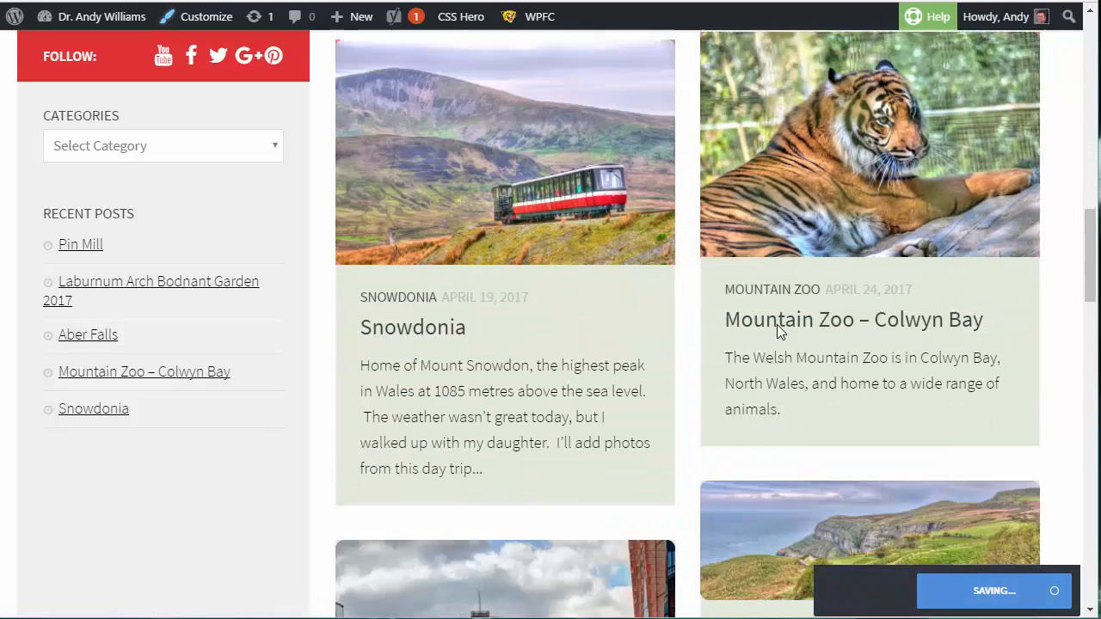
scroll(776, 331, up, 15)
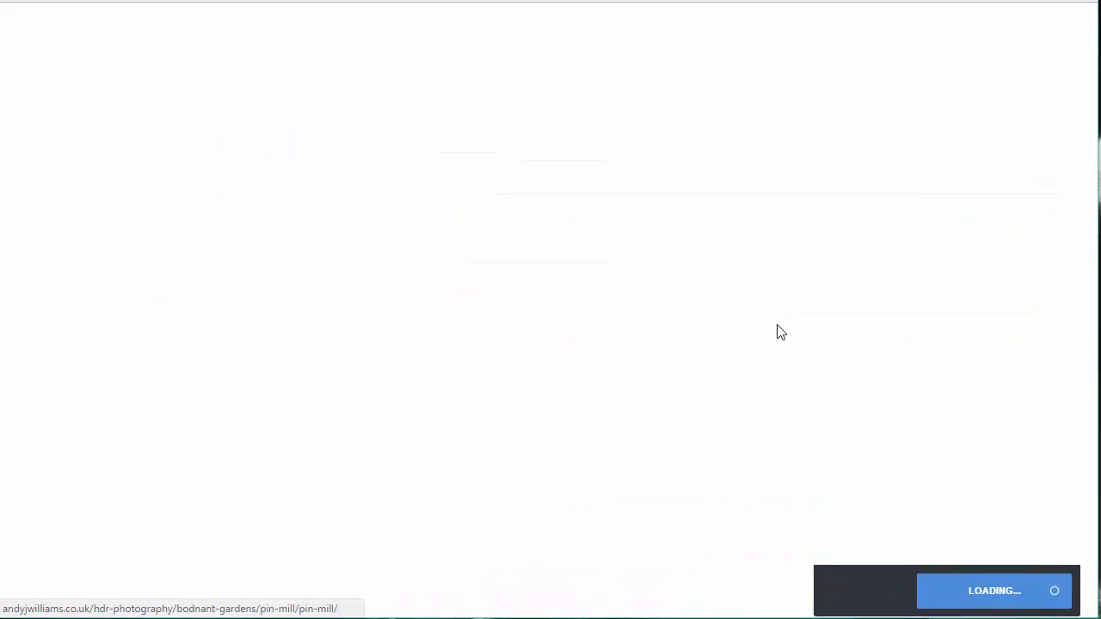
scroll(723, 163, down, 3)
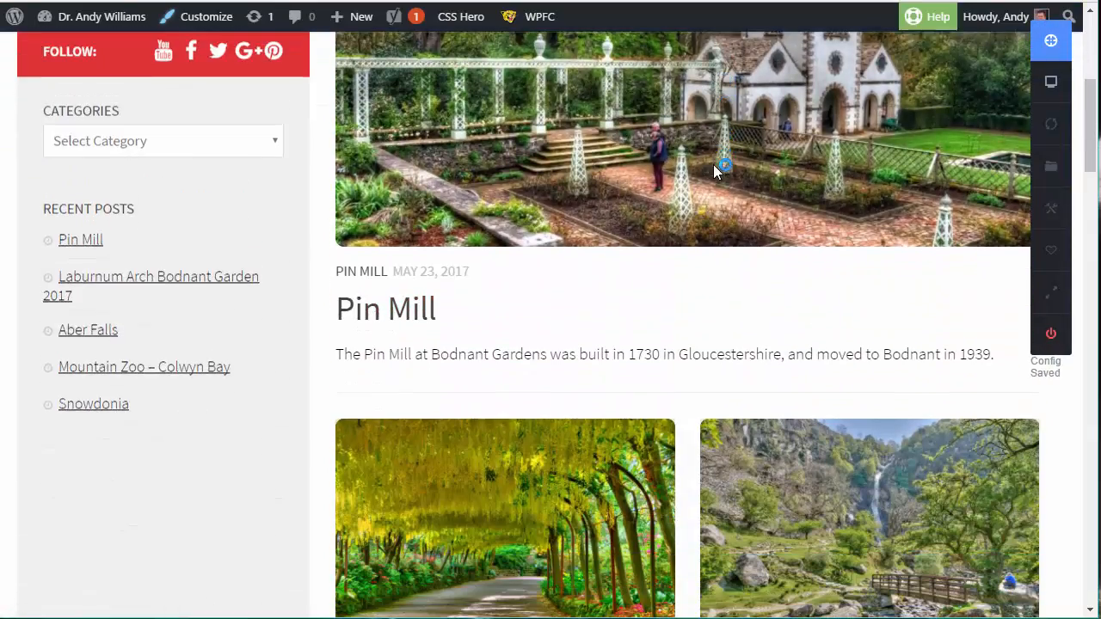
scroll(800, 253, down, 3)
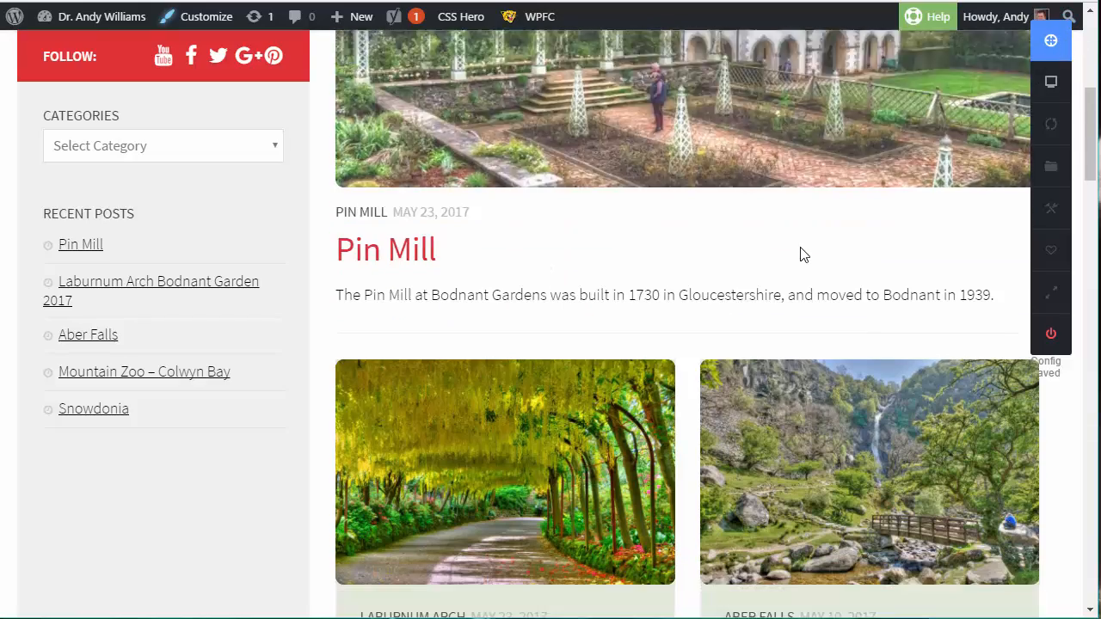
scroll(800, 247, up, 2)
scroll(795, 572, down, 2)
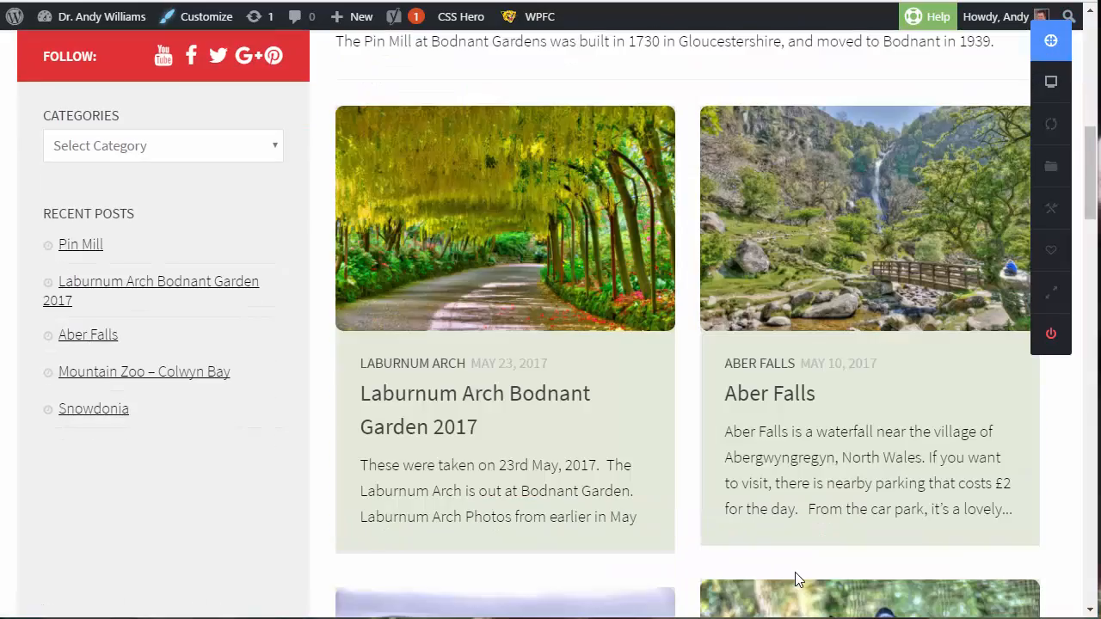
scroll(625, 337, up, 4)
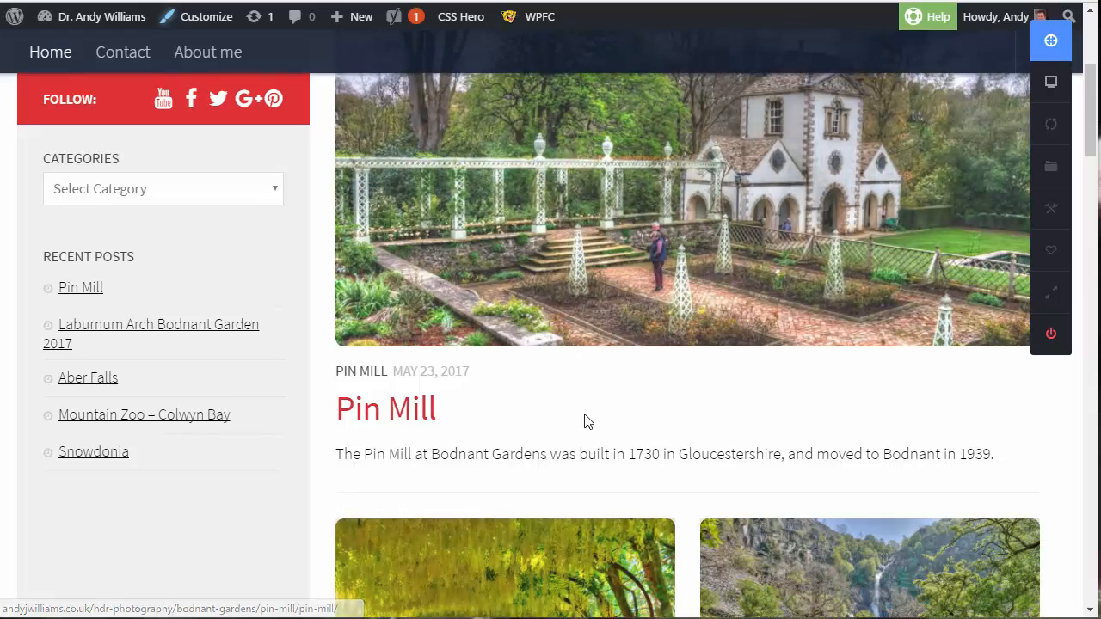
scroll(586, 422, down, 2)
scroll(586, 420, down, 2)
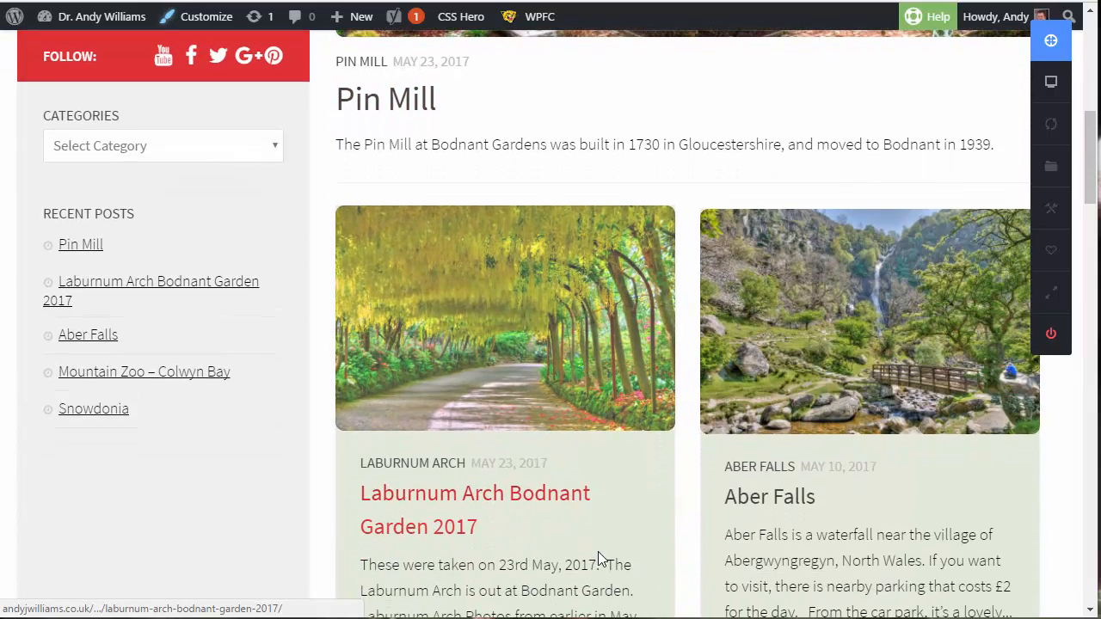
- Set the background color of the post summary boxes (grid-wrapper ARTICLE DIV DIV) to #ffffff and save
click(1051, 40)
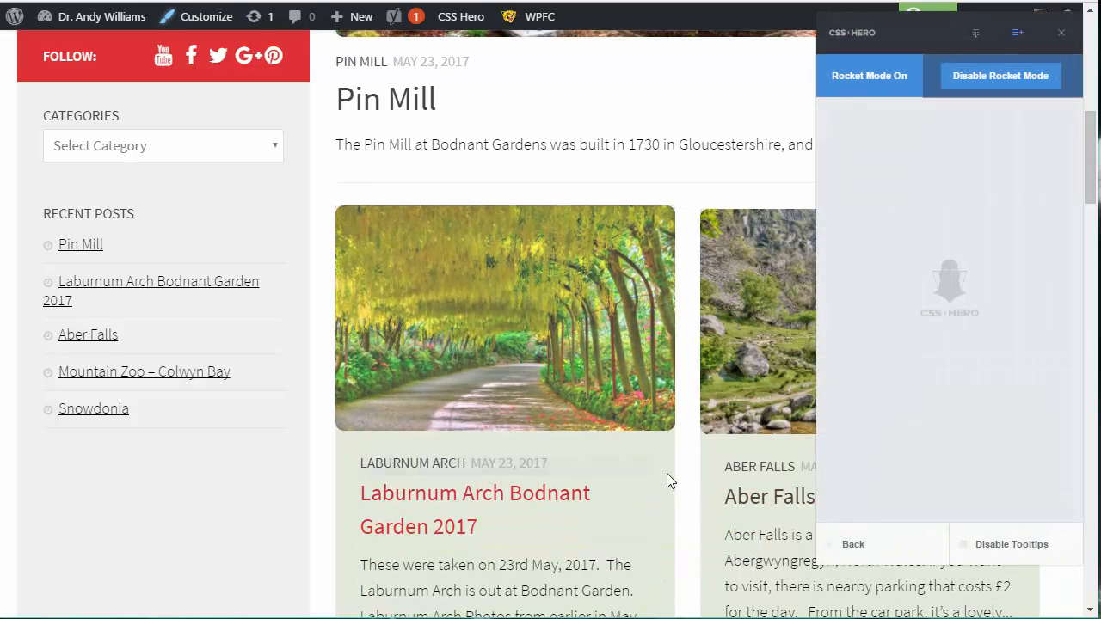
click(674, 516)
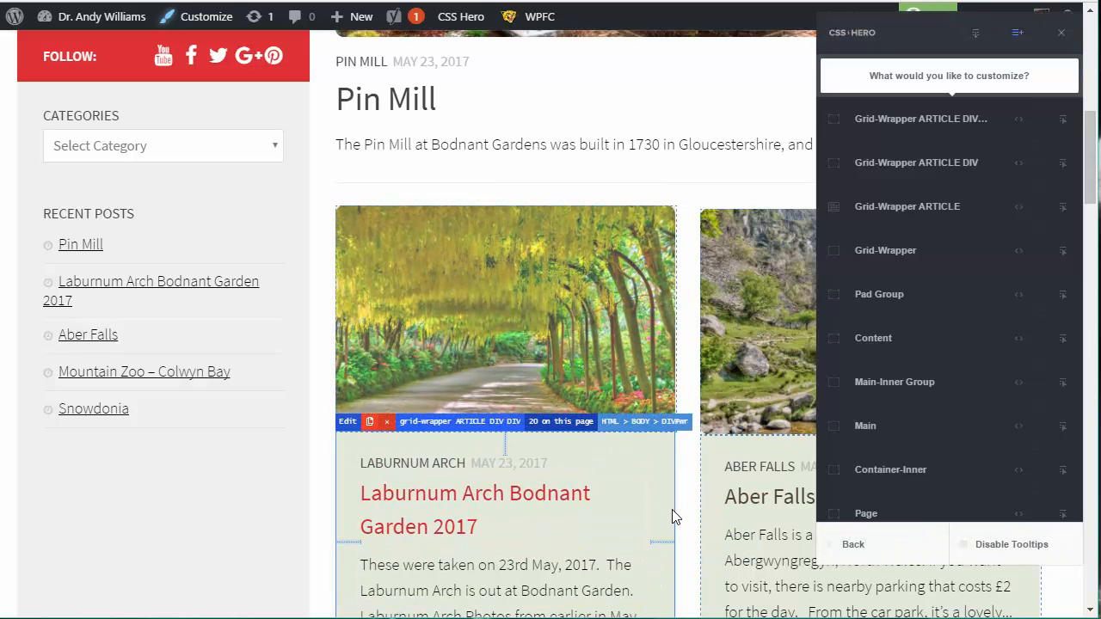
click(933, 121)
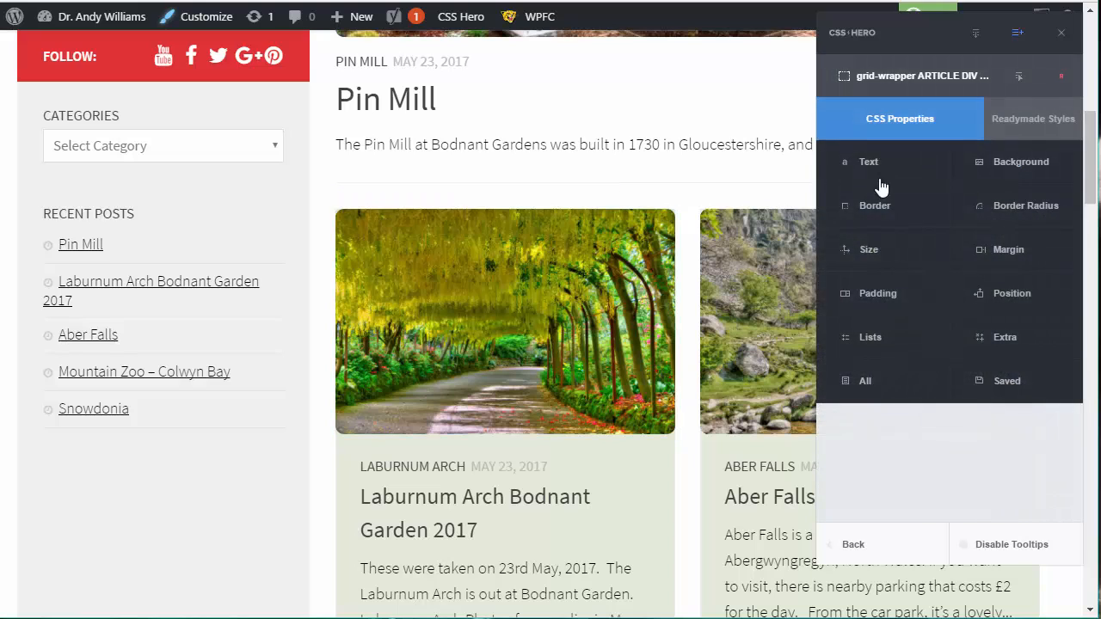
click(1026, 169)
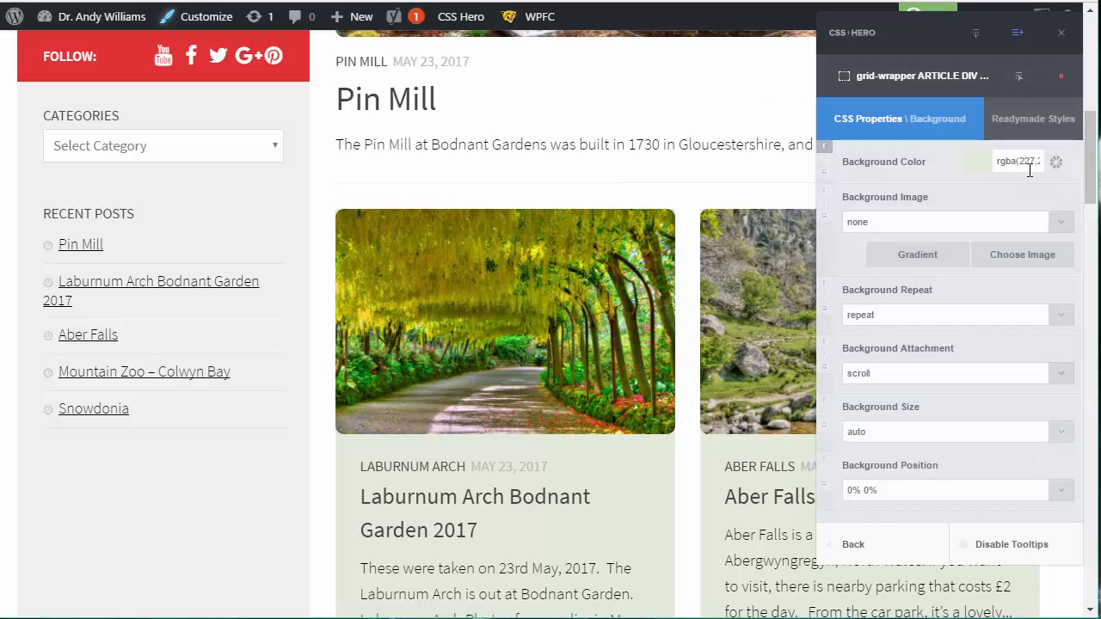
click(1020, 160)
drag(950, 228, 786, 176)
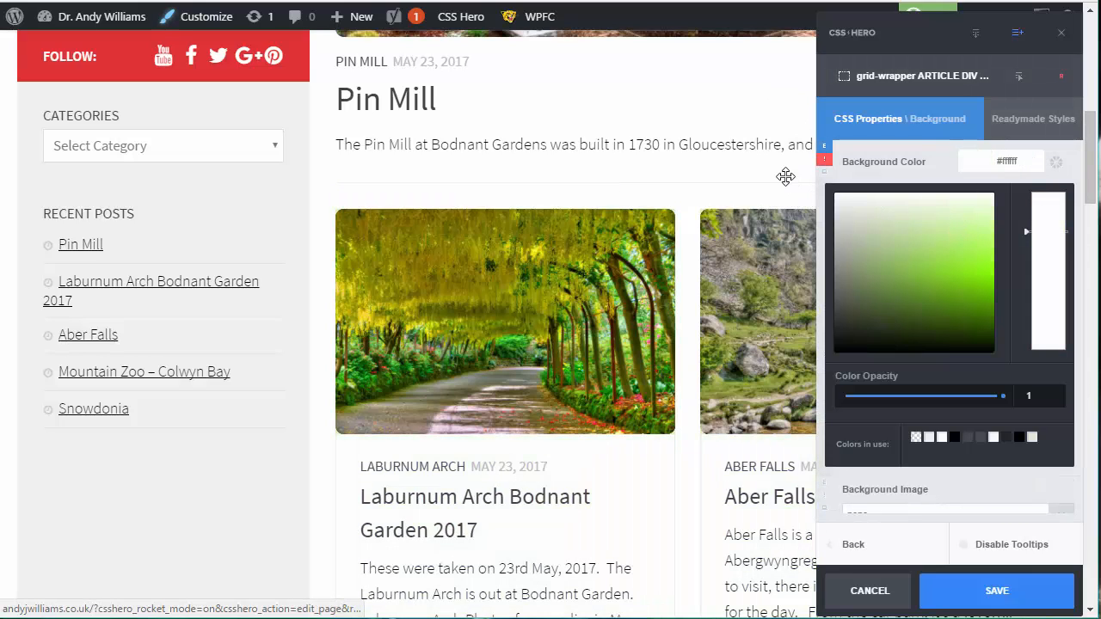
click(1020, 606)
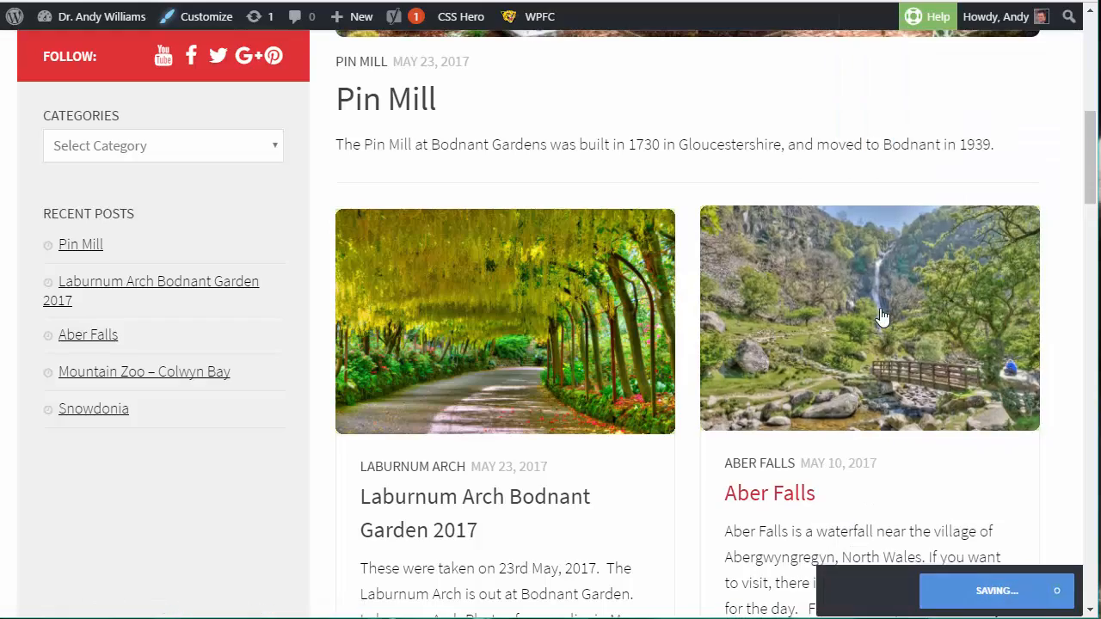
- Check the background of the post boxes along the whole homepage, down to the footer
scroll(880, 315, down, 6)
scroll(880, 310, down, 2)
scroll(881, 310, up, 15)
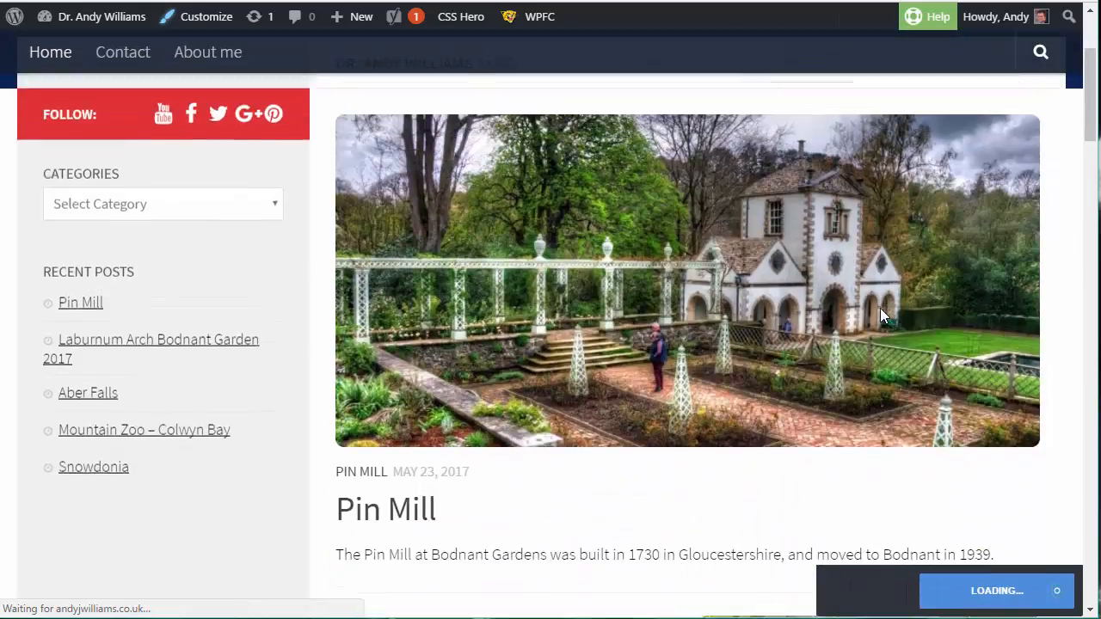
scroll(880, 312, down, 3)
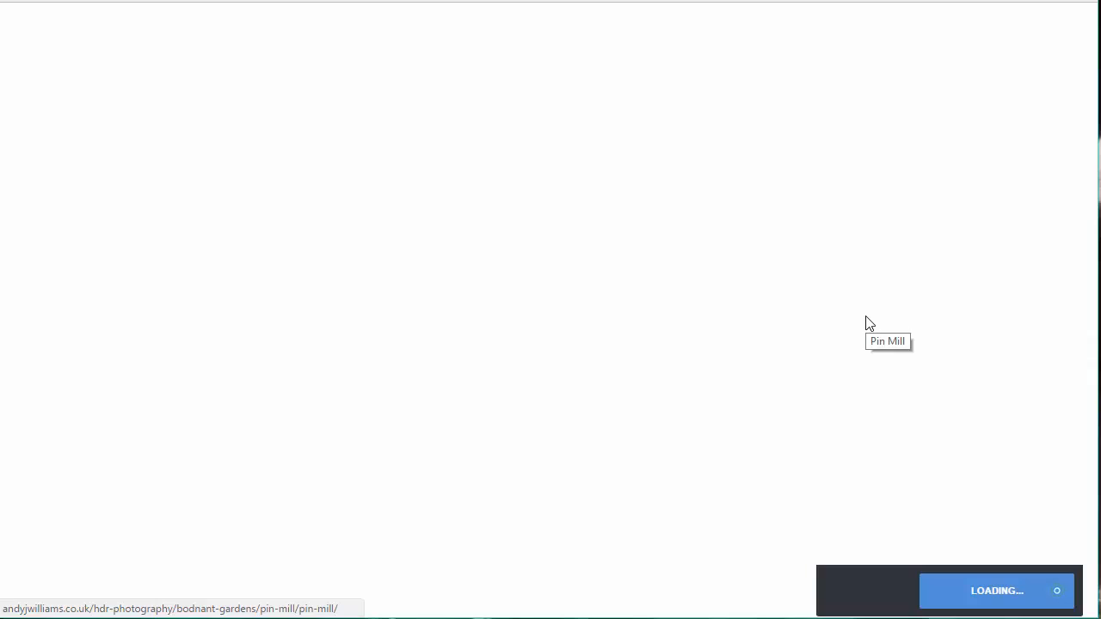
scroll(689, 345, down, 9)
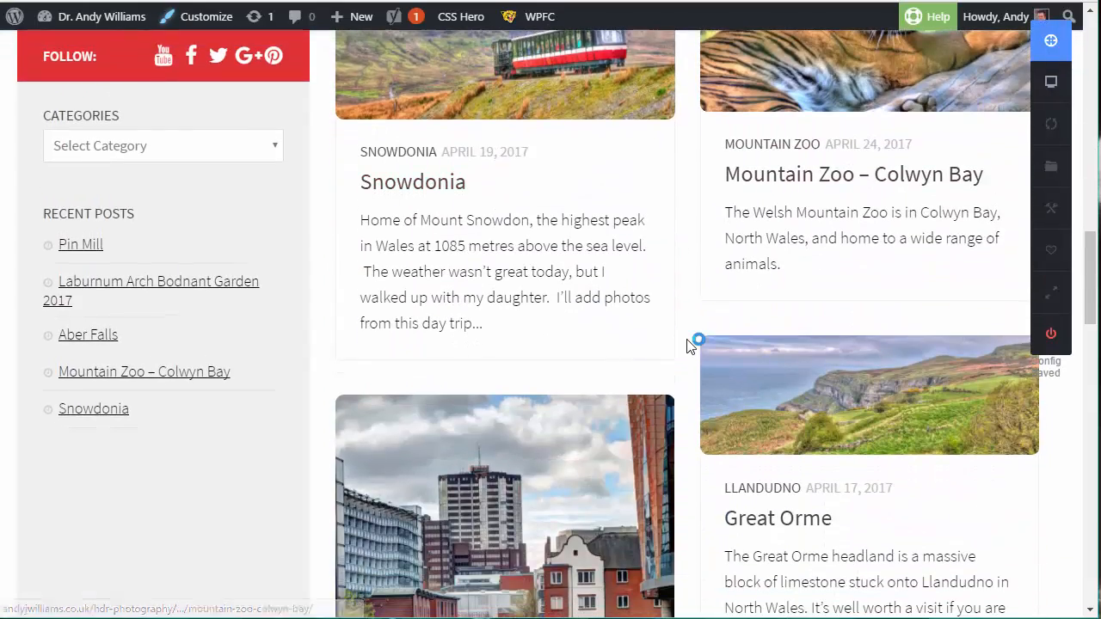
drag(1092, 285, 1091, 362)
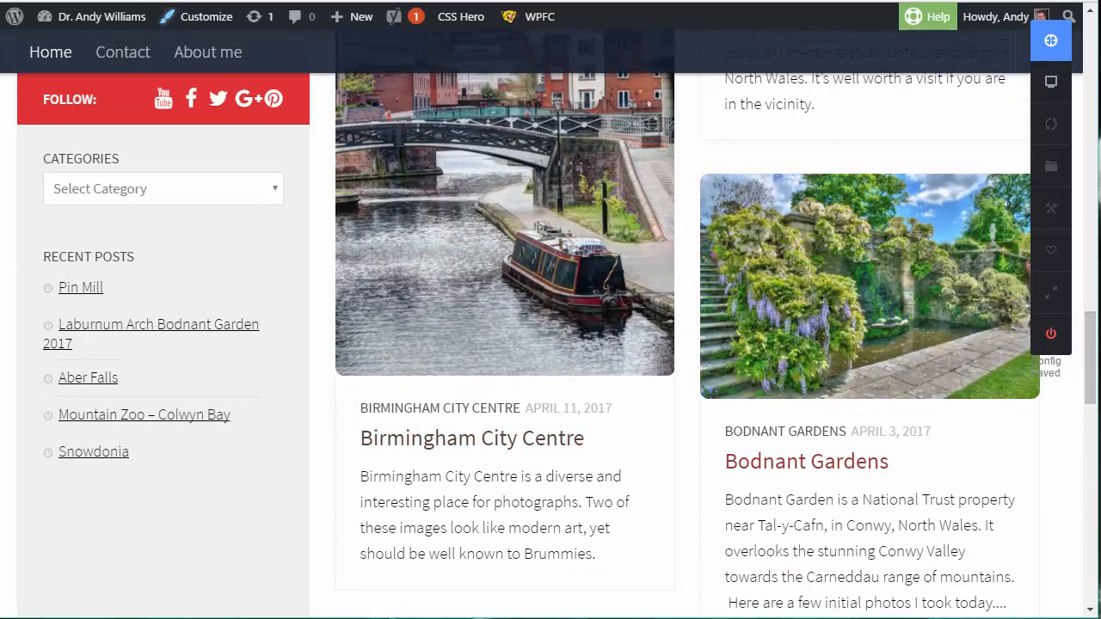
scroll(1096, 361, down, 5)
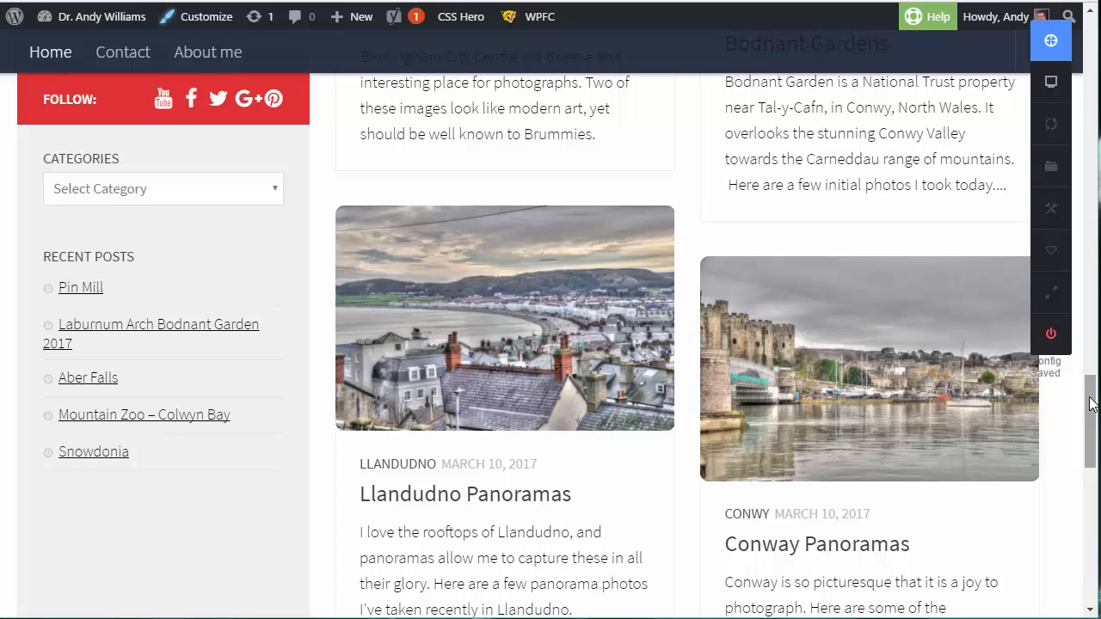
scroll(459, 611, down, 10)
- Open the site's Contact page and look over its form
click(272, 575)
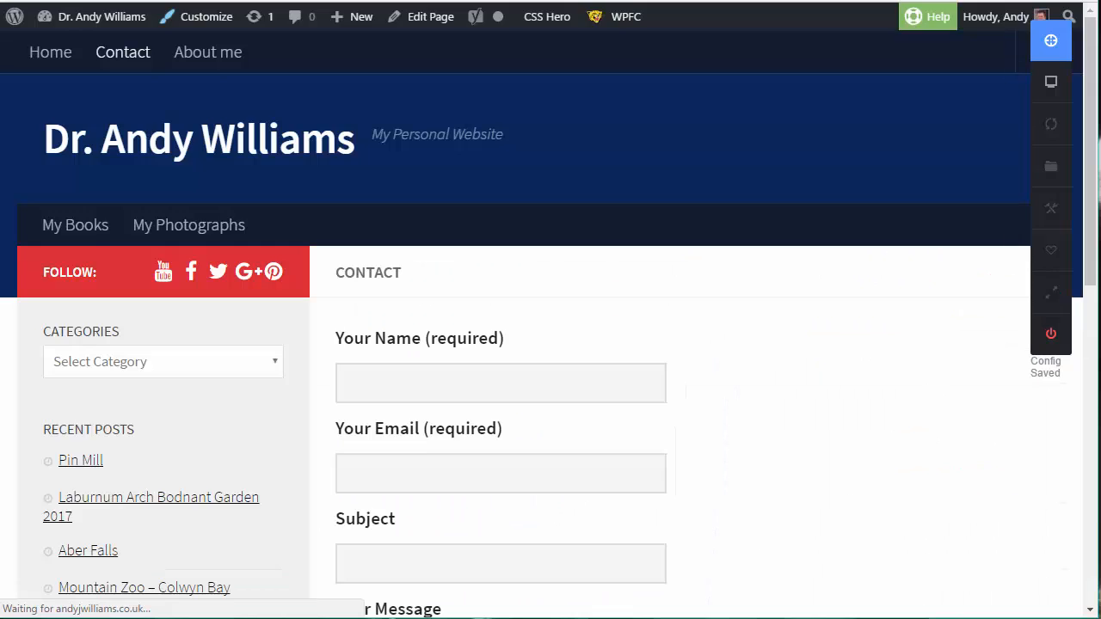
scroll(1097, 86, down, 8)
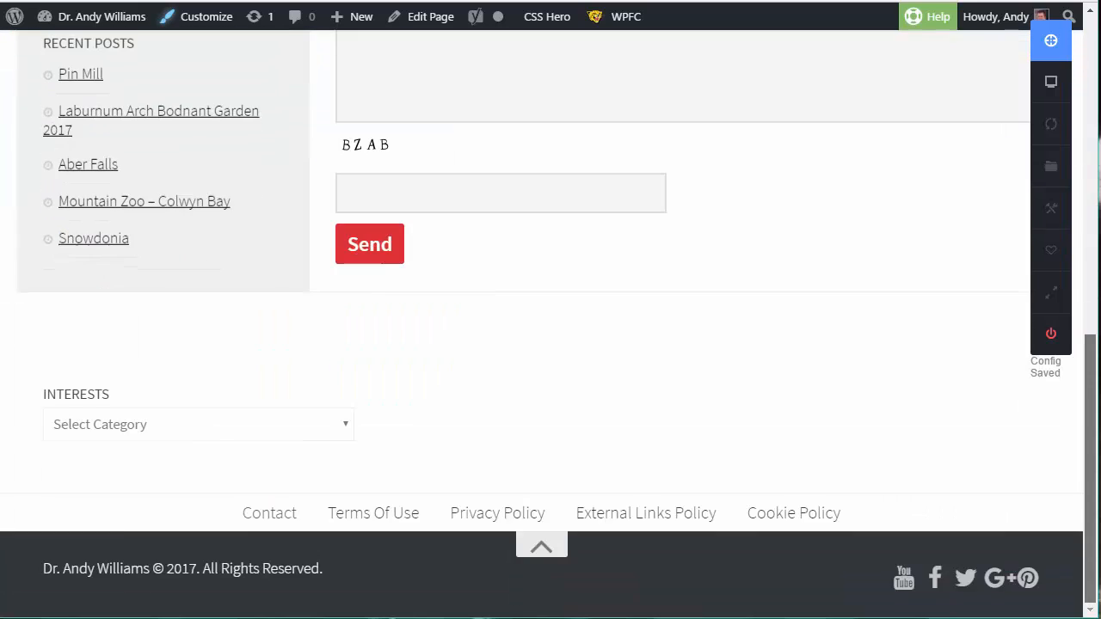
scroll(1097, 86, up, 7)
scroll(414, 276, down, 2)
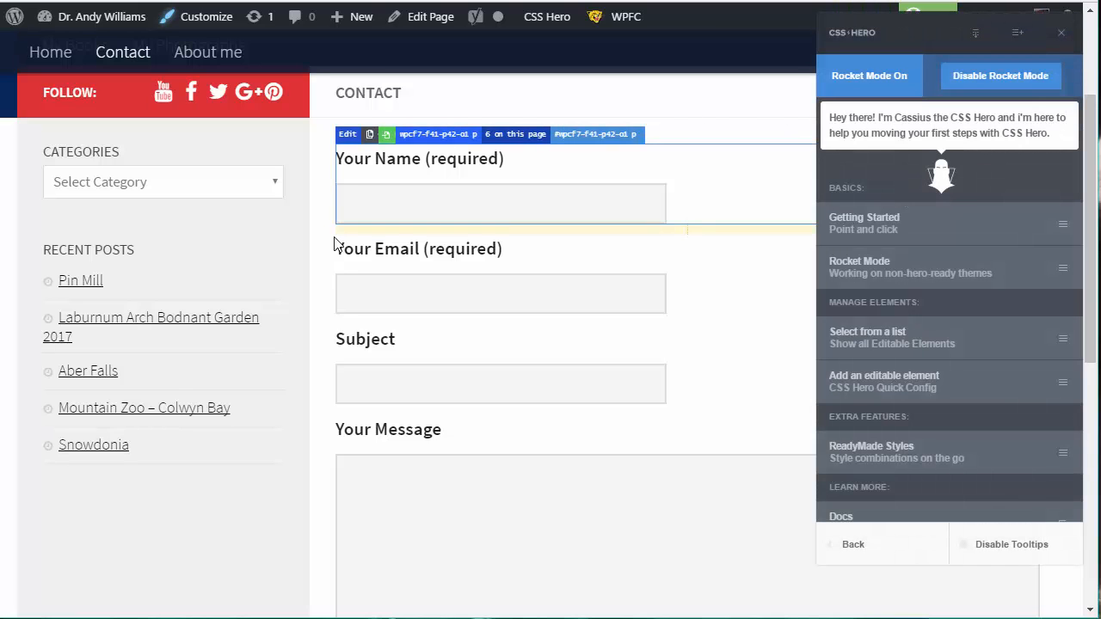
- Set the background color of the Contact page's pad group to #e47070 and check it along the page
click(327, 265)
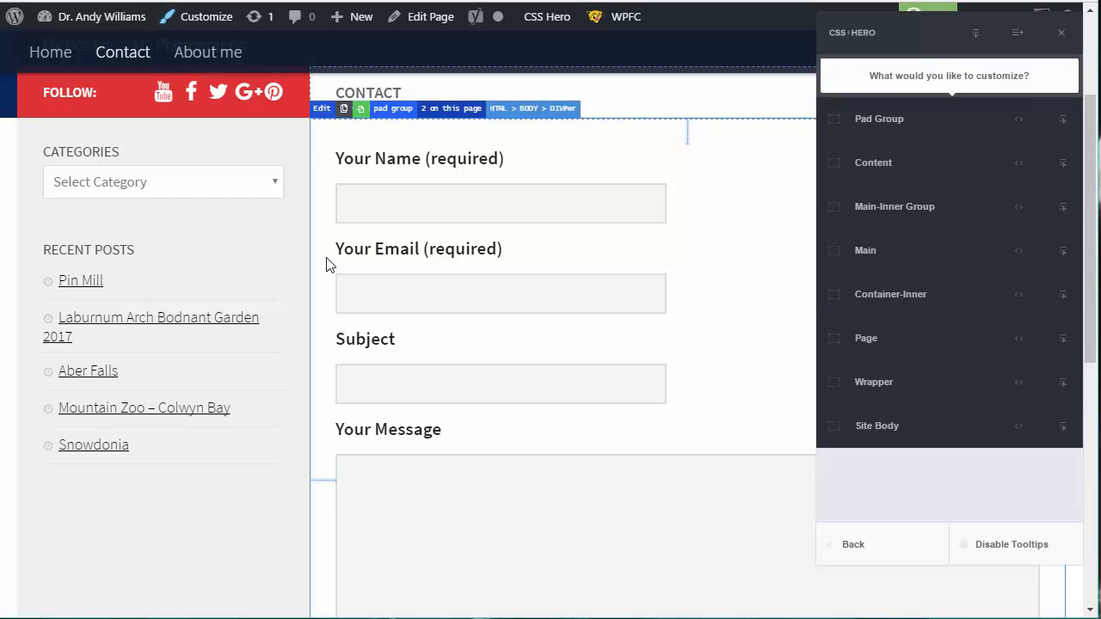
click(881, 129)
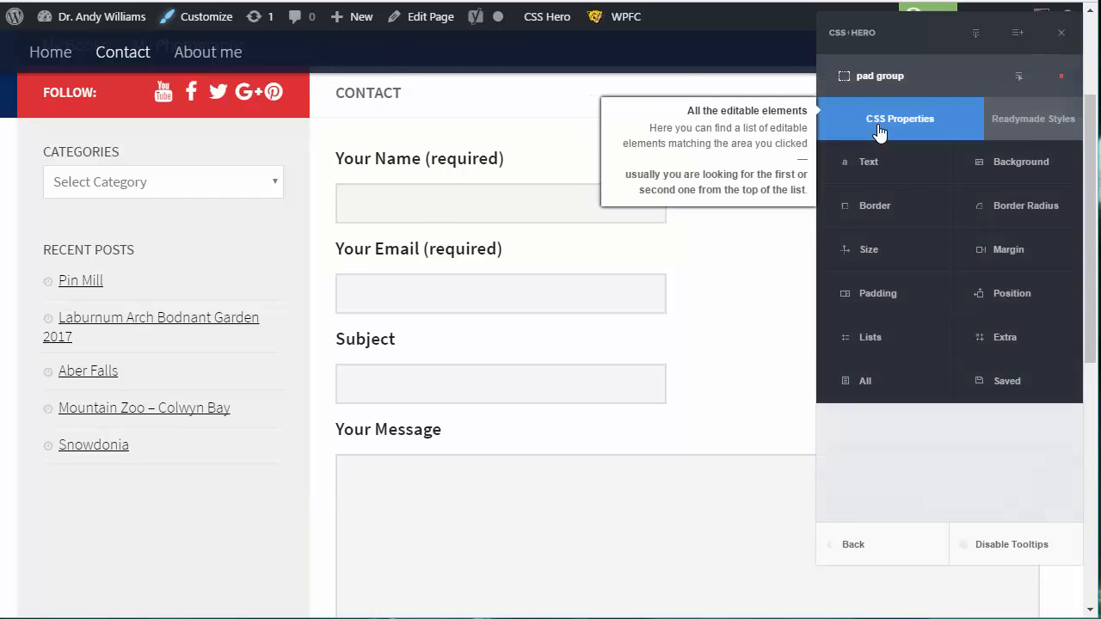
click(1011, 177)
click(1027, 158)
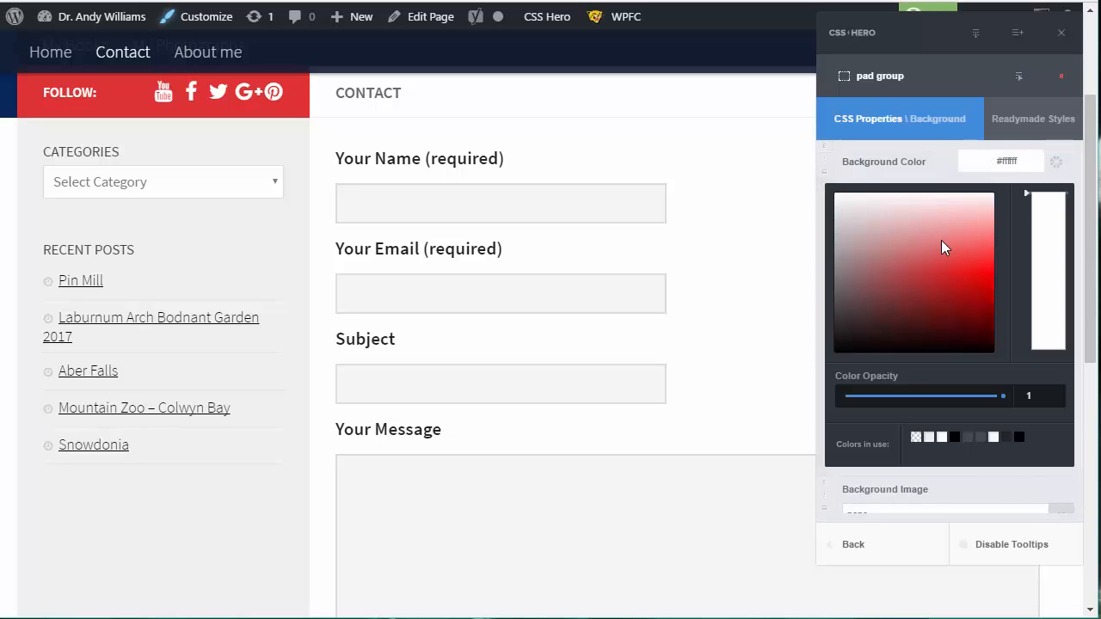
mouse_move(942, 242)
mouse_down()
mouse_move(933, 260)
mouse_move(945, 244)
mouse_up()
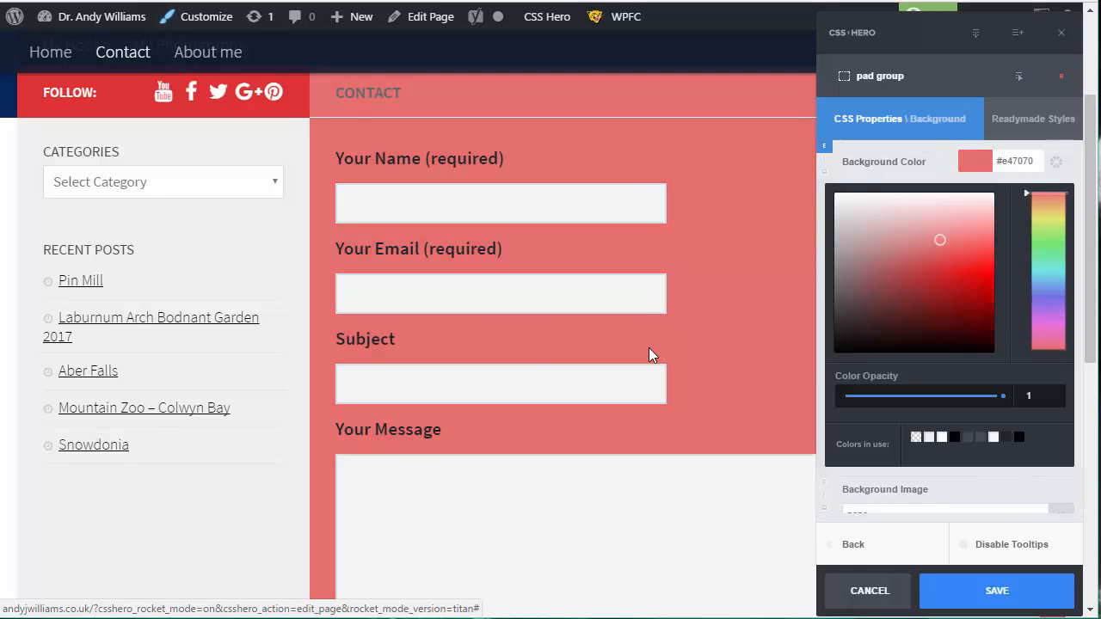
scroll(649, 347, down, 5)
scroll(651, 354, up, 7)
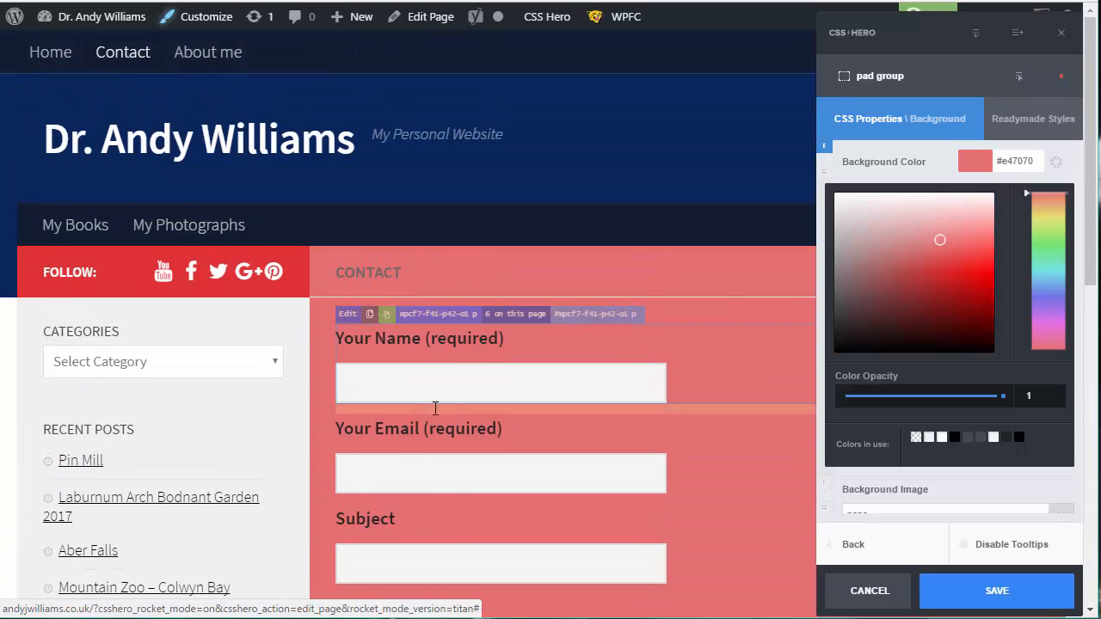
- Set the background color of the Contact page's pad group to #ffffff
scroll(773, 261, down, 3)
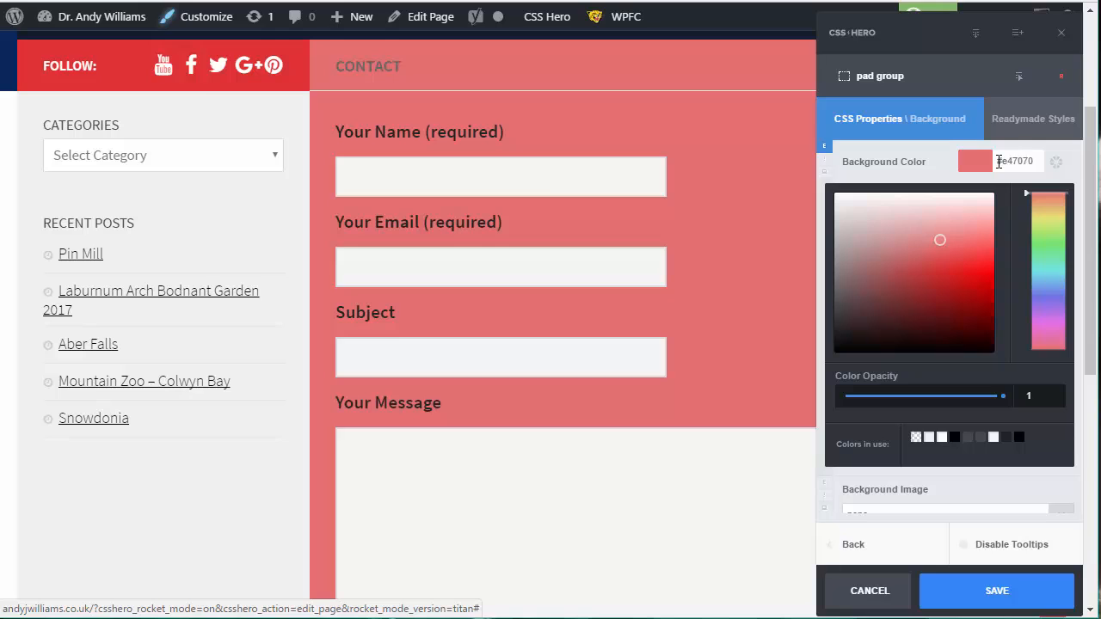
click(1028, 161)
click(1028, 161)
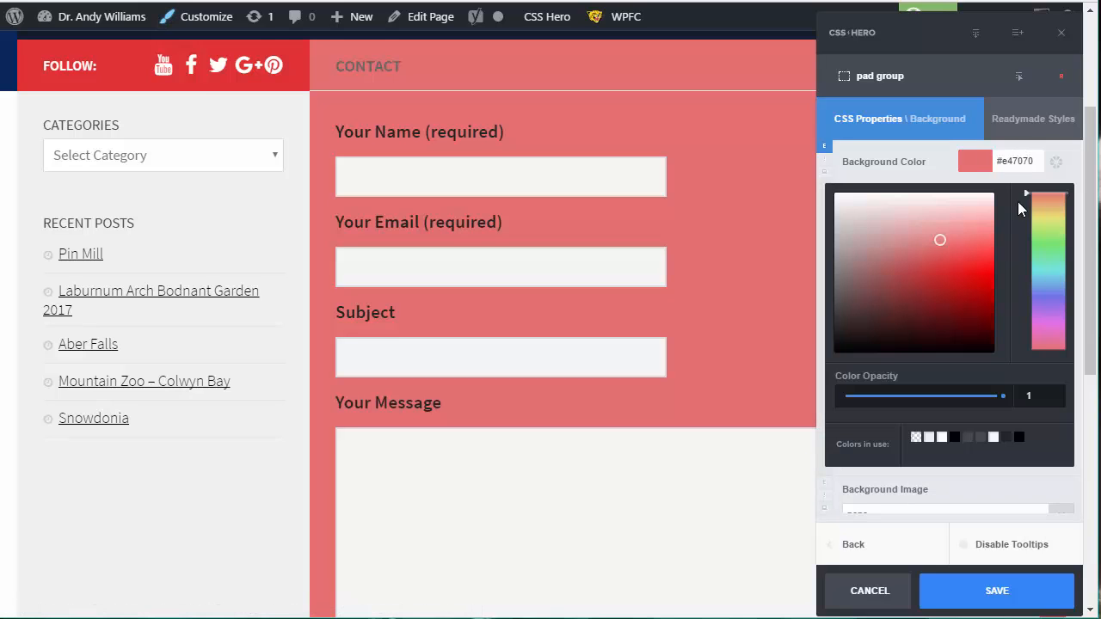
key(ctrl+z)
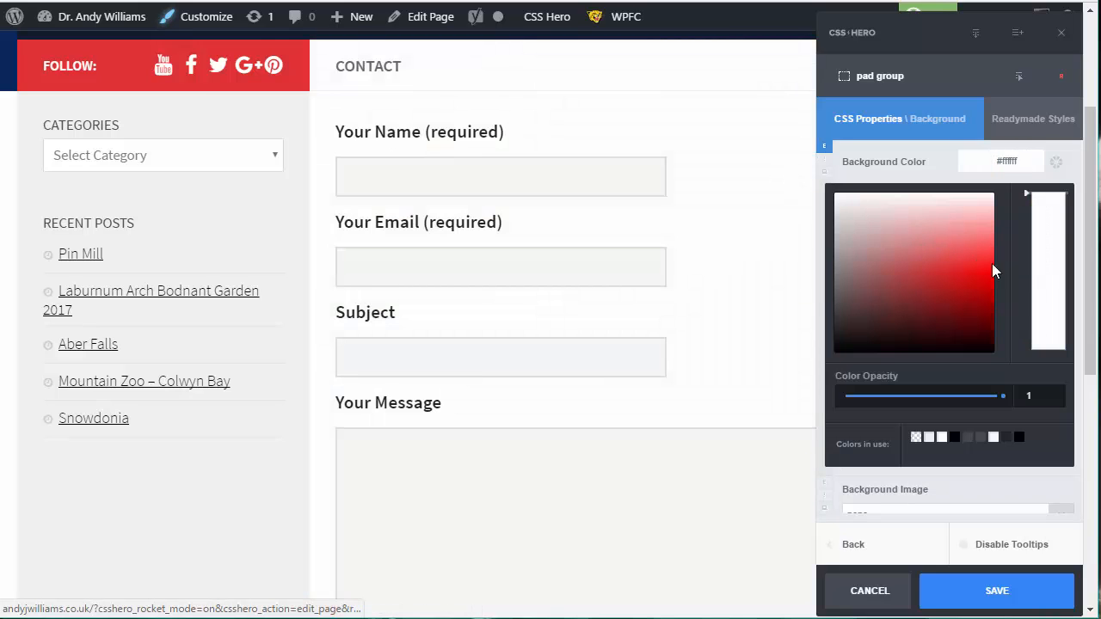
- Apply the Dark Red gradient preset as the pad group's background image
scroll(972, 265, down, 2)
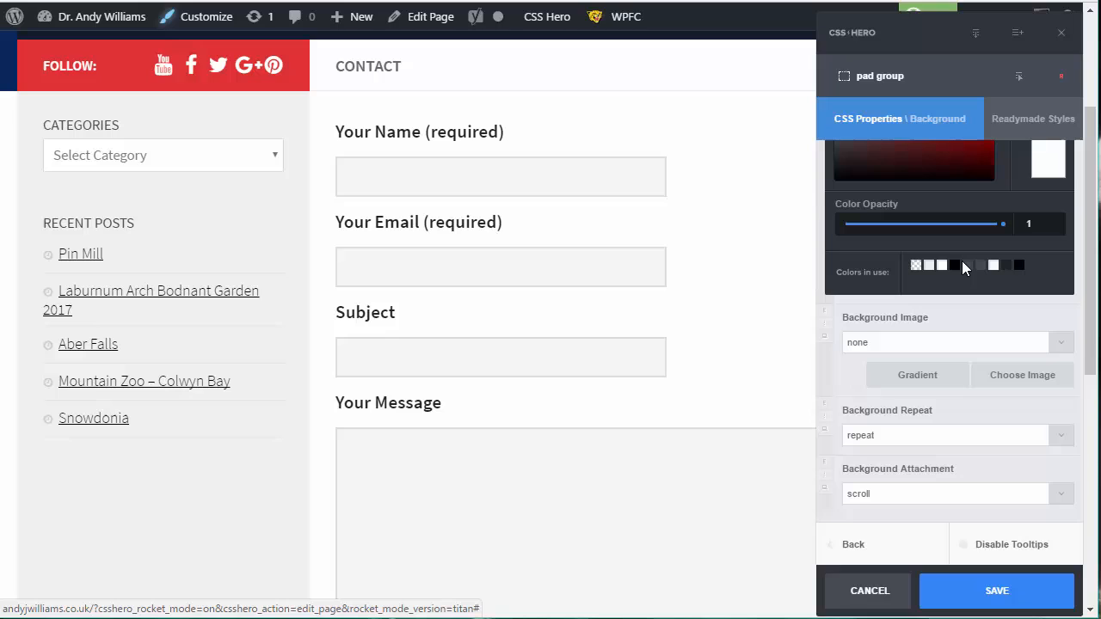
click(1062, 344)
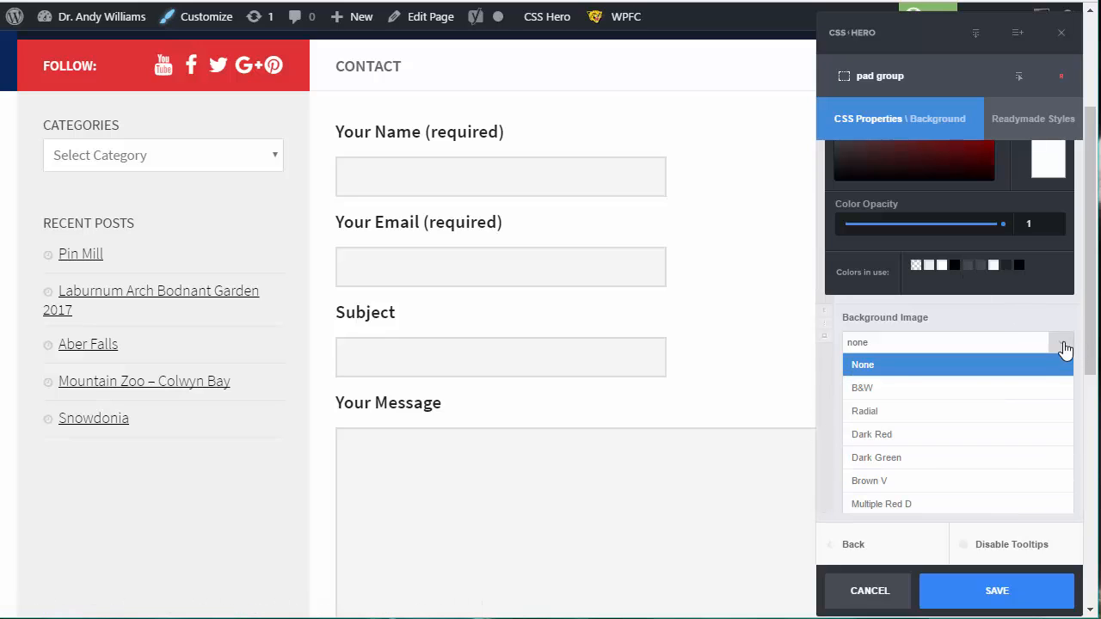
click(920, 437)
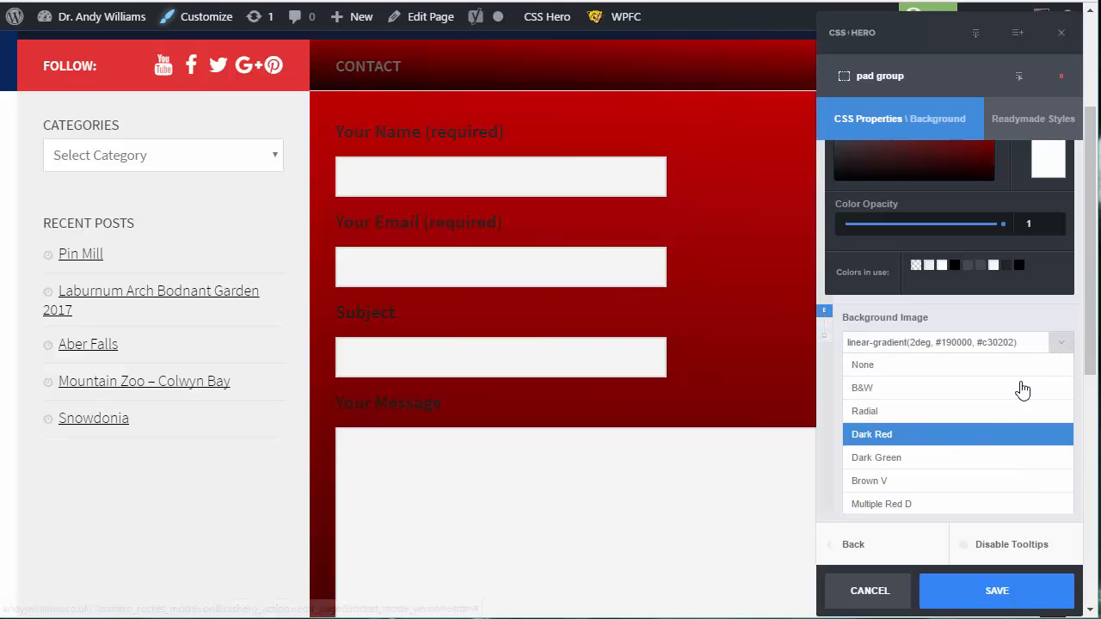
click(957, 437)
- Switch the pad group's background image to the Cornflower Blue D preset and check it along the page
click(1062, 343)
scroll(937, 436, down, 2)
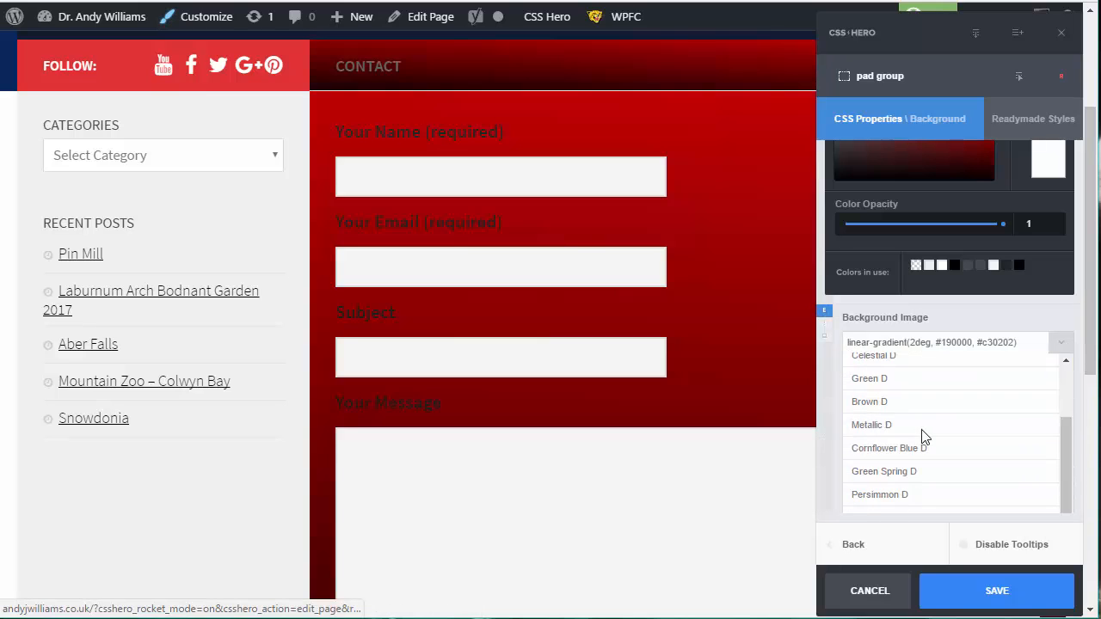
click(922, 433)
click(944, 449)
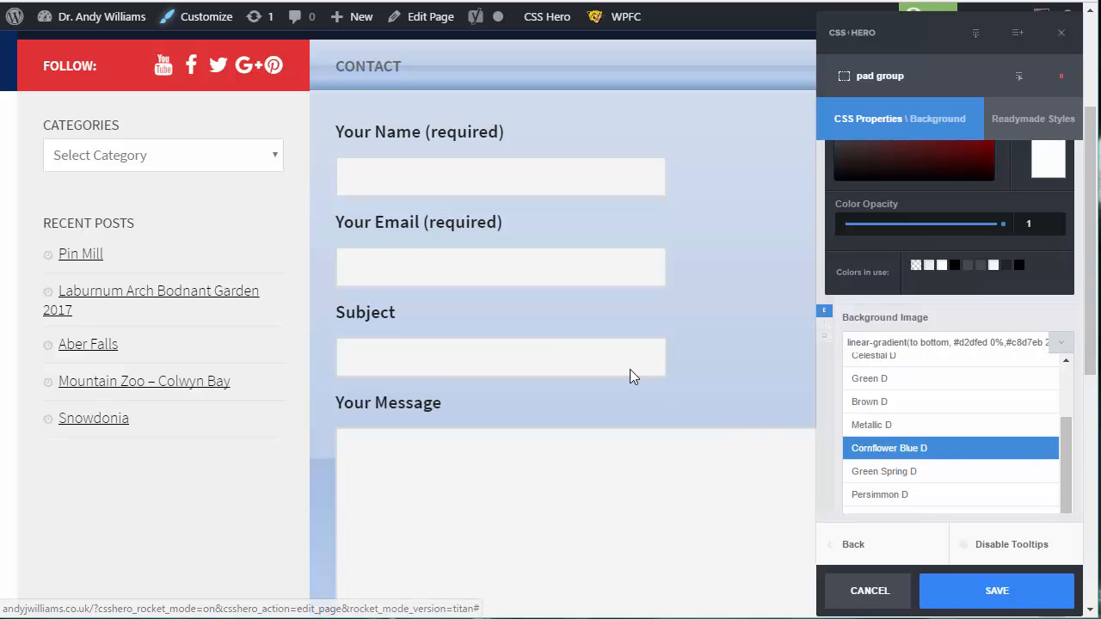
scroll(629, 374, down, 5)
scroll(580, 315, up, 2)
scroll(804, 350, up, 4)
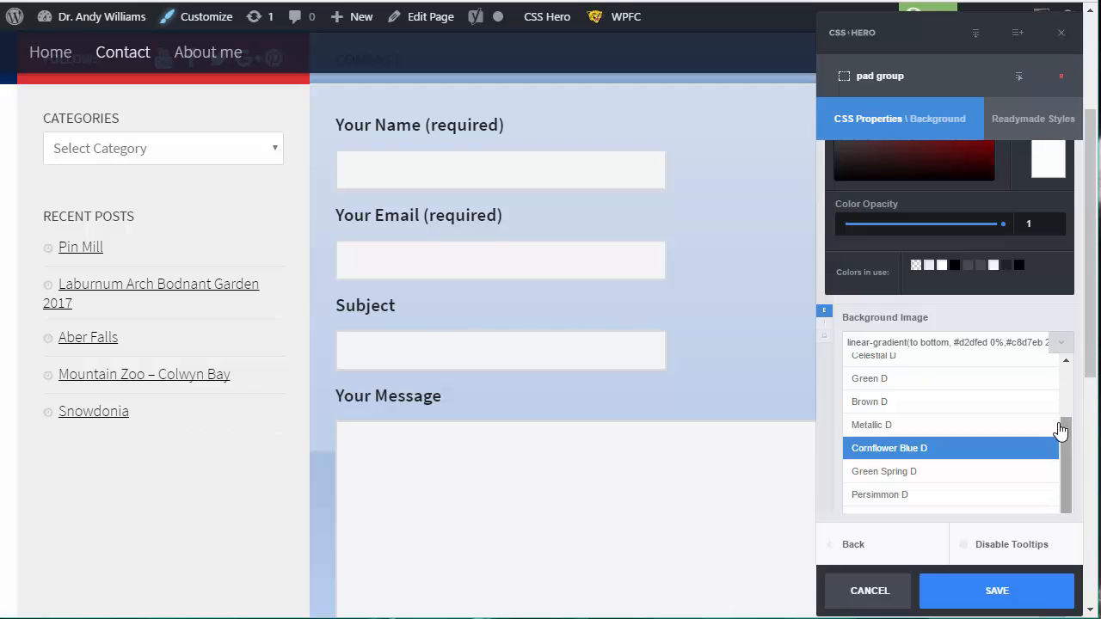
- Reset the pad group's background image to None
drag(1062, 432, 1072, 366)
click(1018, 369)
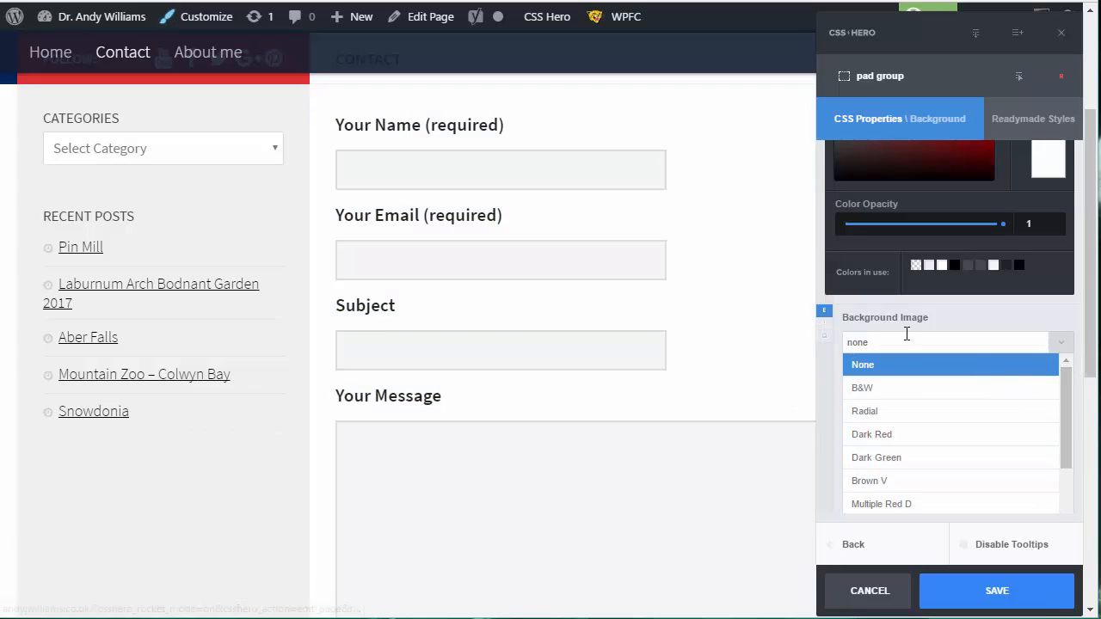
click(1058, 346)
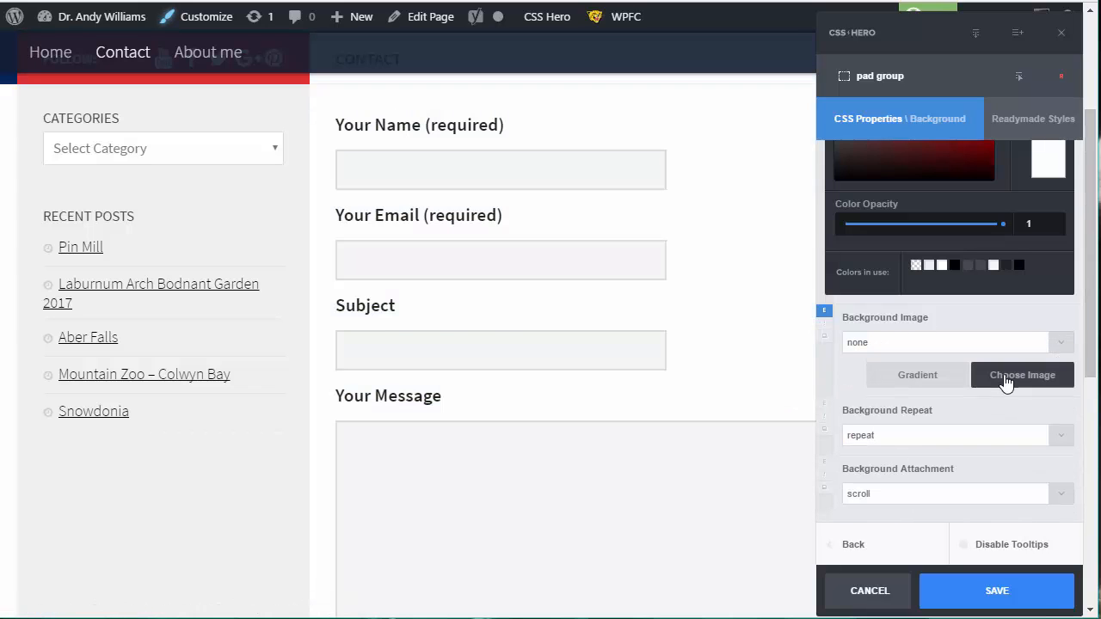
- Use the full-size "dappled laburnum 1500" picture from the media library as the pad group's background image
click(1006, 378)
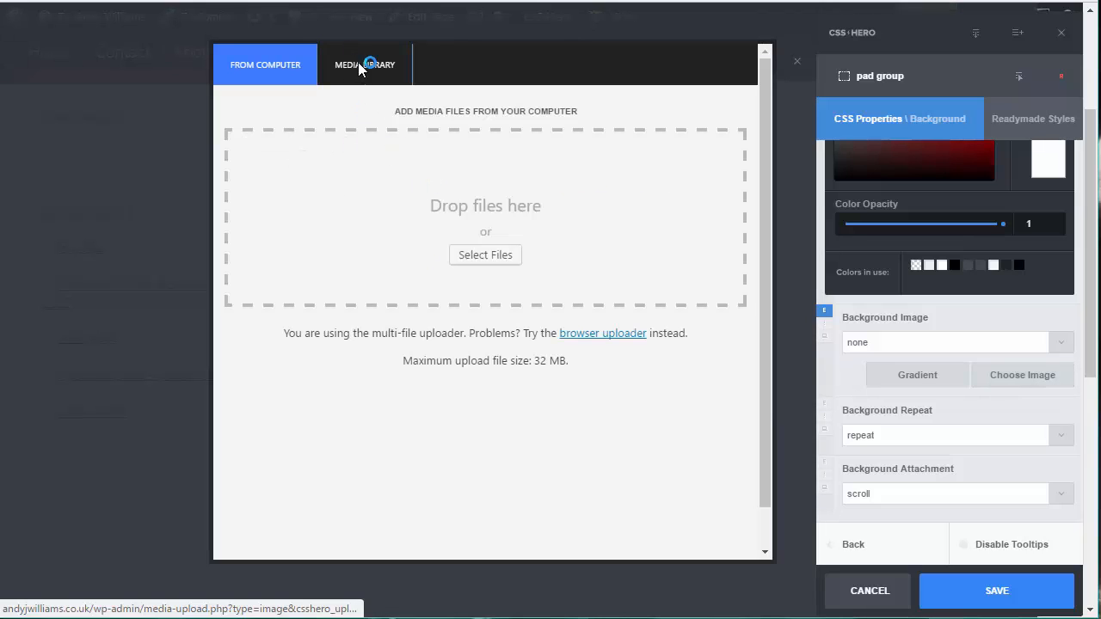
click(361, 65)
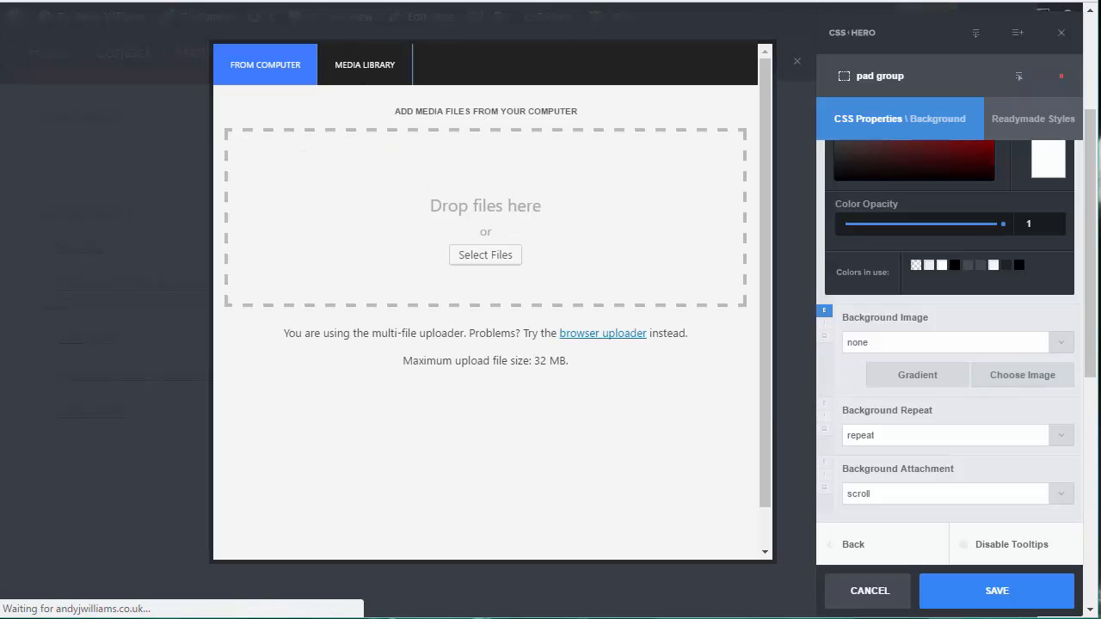
scroll(565, 270, down, 4)
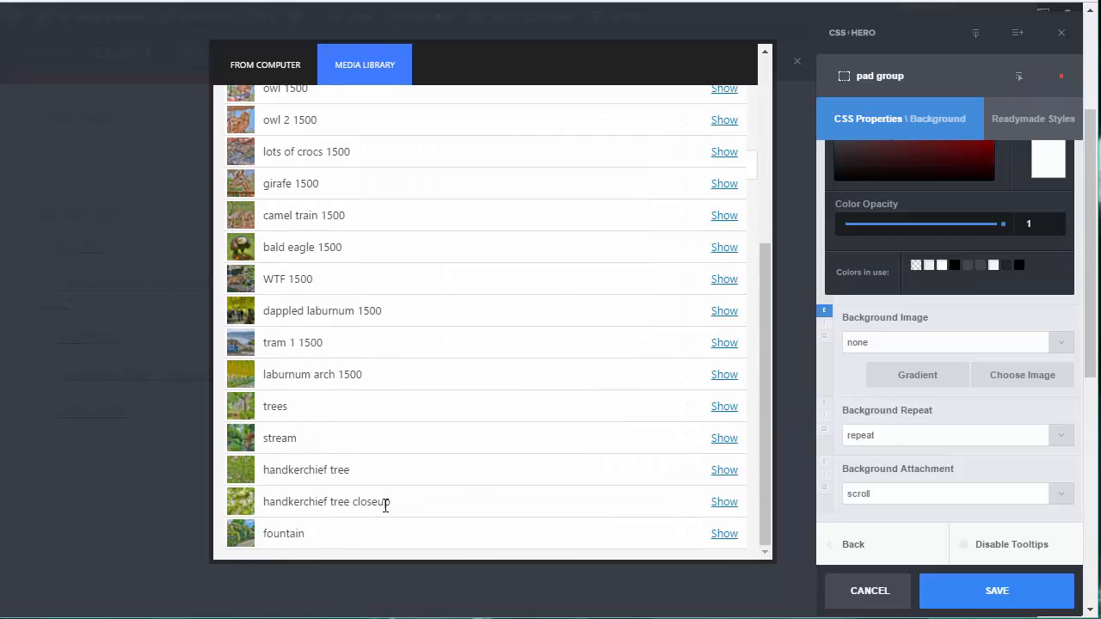
click(722, 312)
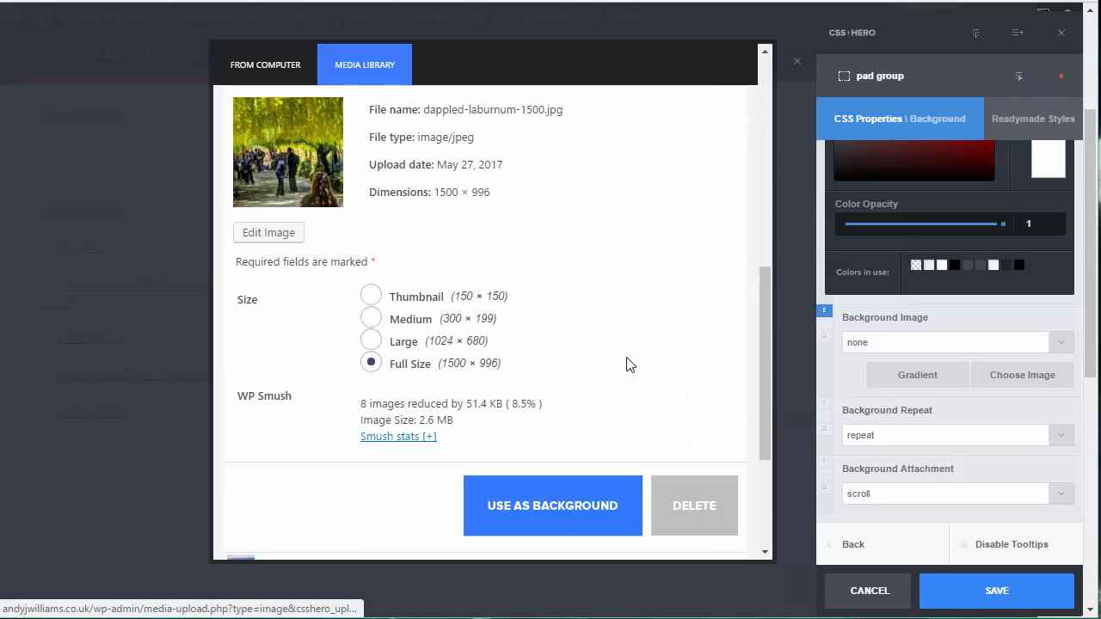
click(542, 507)
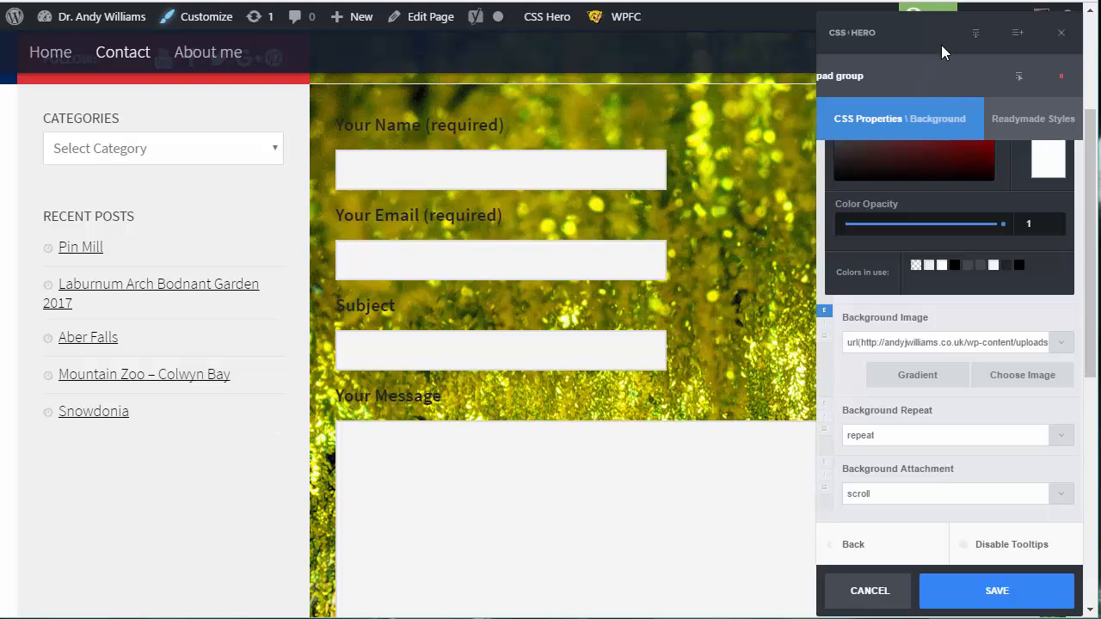
- Move the CSS Hero panel aside to examine the background picture along the whole Contact page, and bring the panel back
drag(899, 32, 1039, 34)
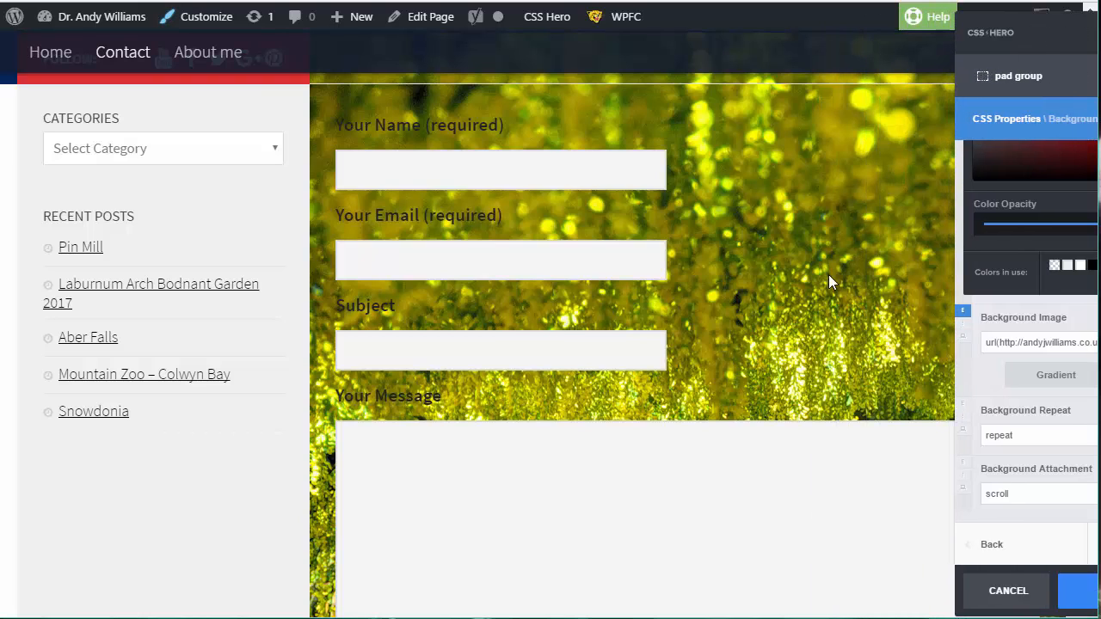
scroll(818, 276, down, 4)
scroll(819, 276, up, 6)
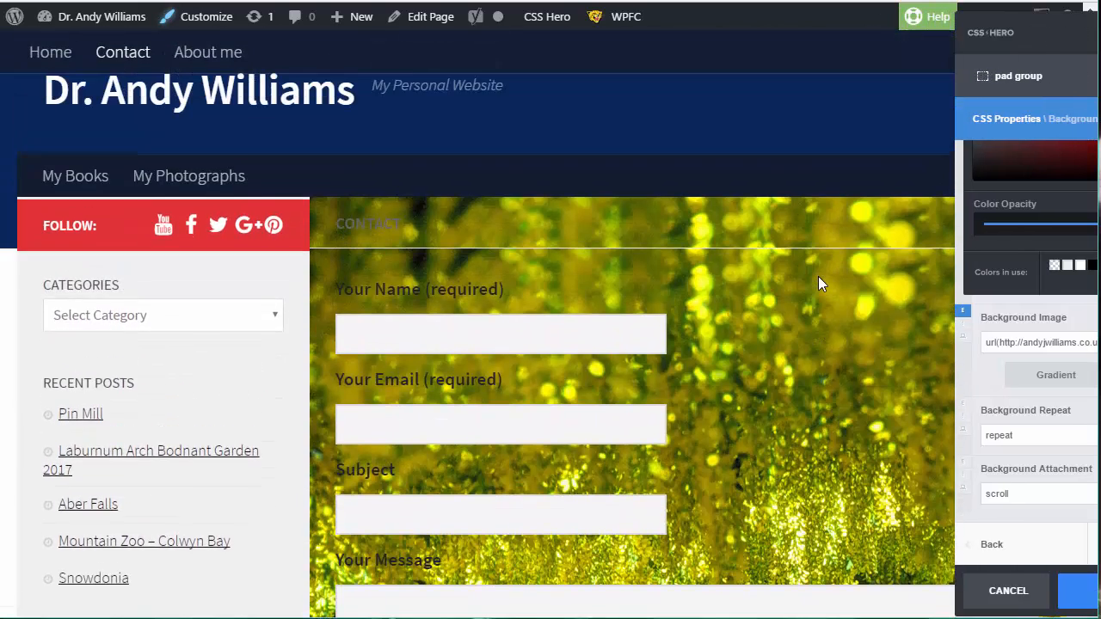
scroll(818, 284, down, 5)
scroll(818, 284, up, 1)
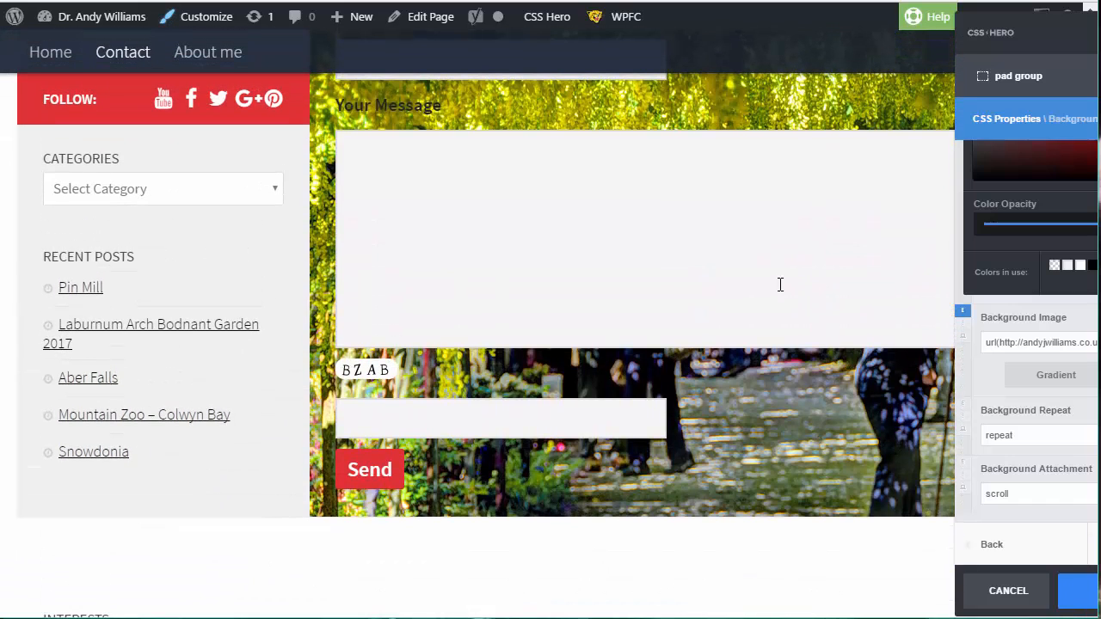
drag(1035, 31, 884, 37)
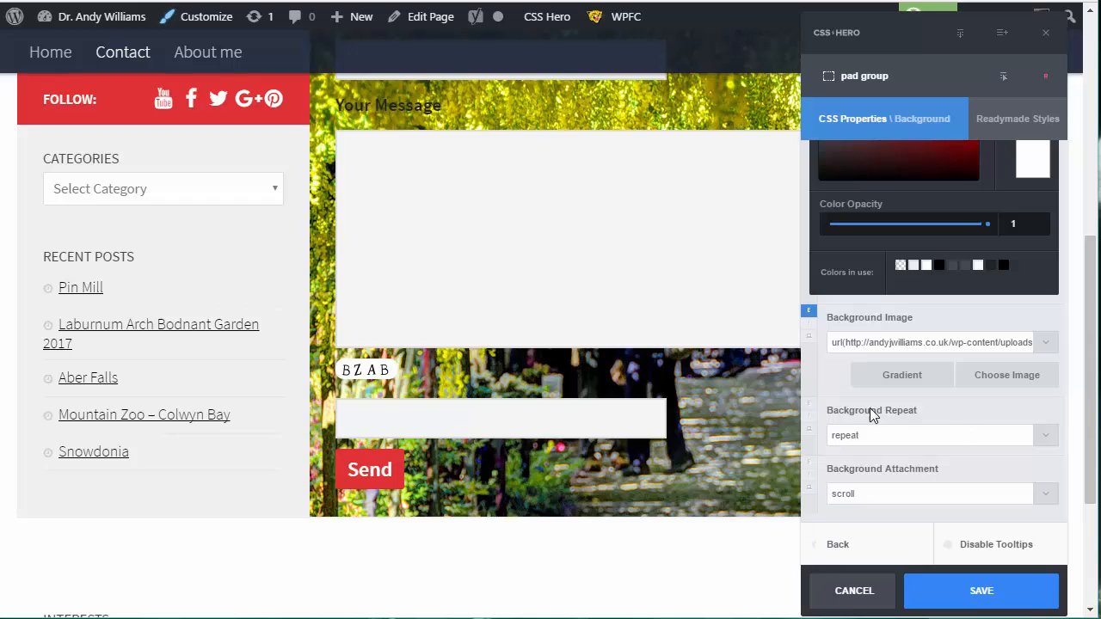
- Set the pad group's background repeat to No Repeat
click(1048, 437)
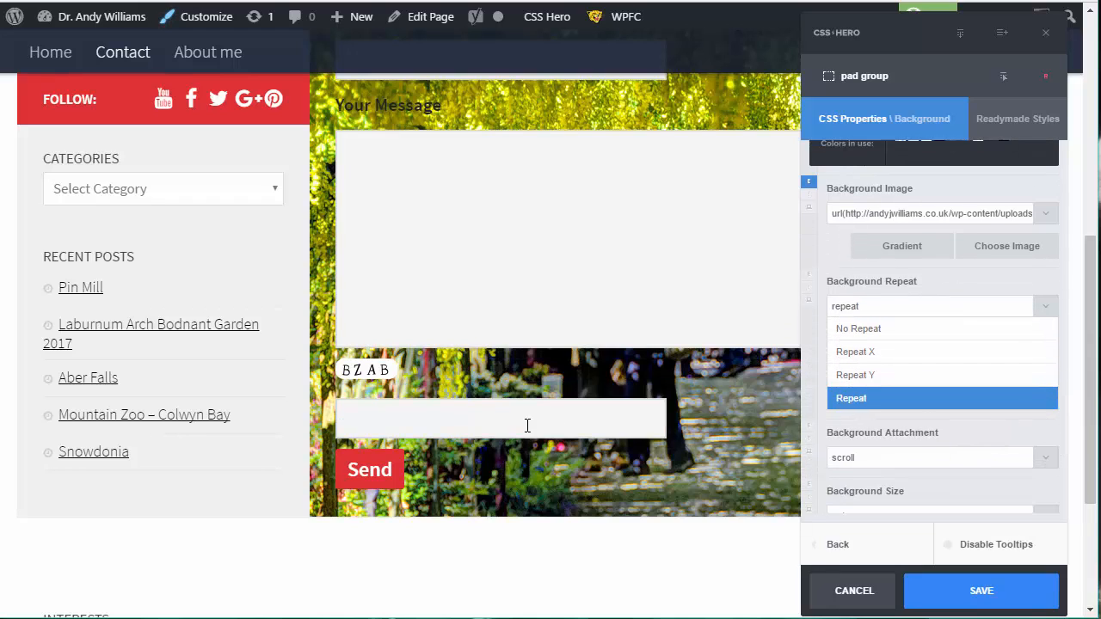
click(863, 334)
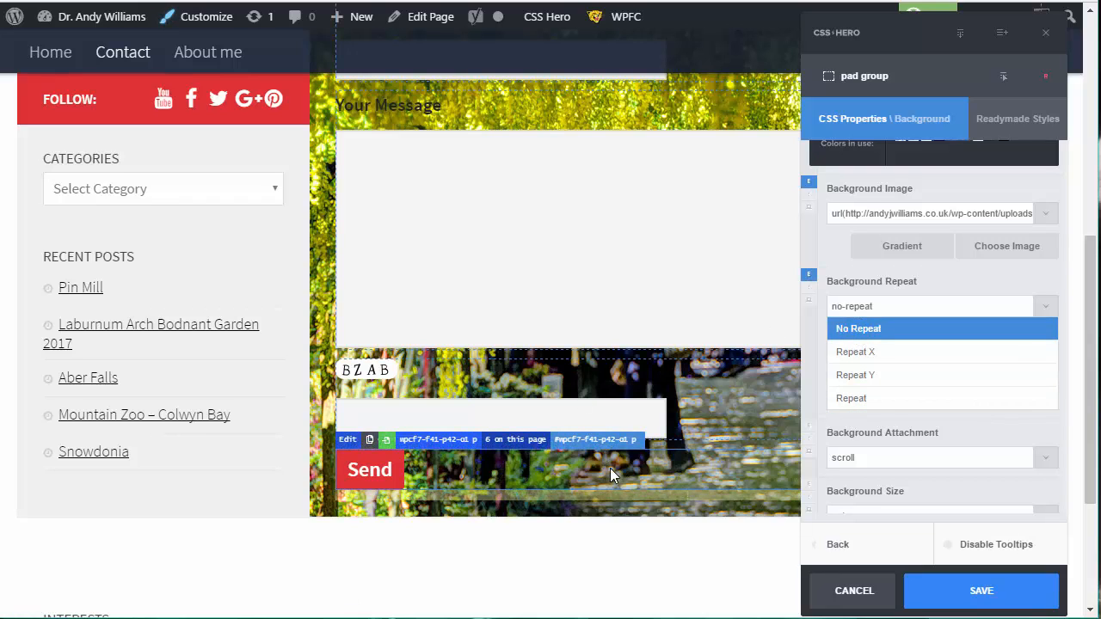
click(1048, 308)
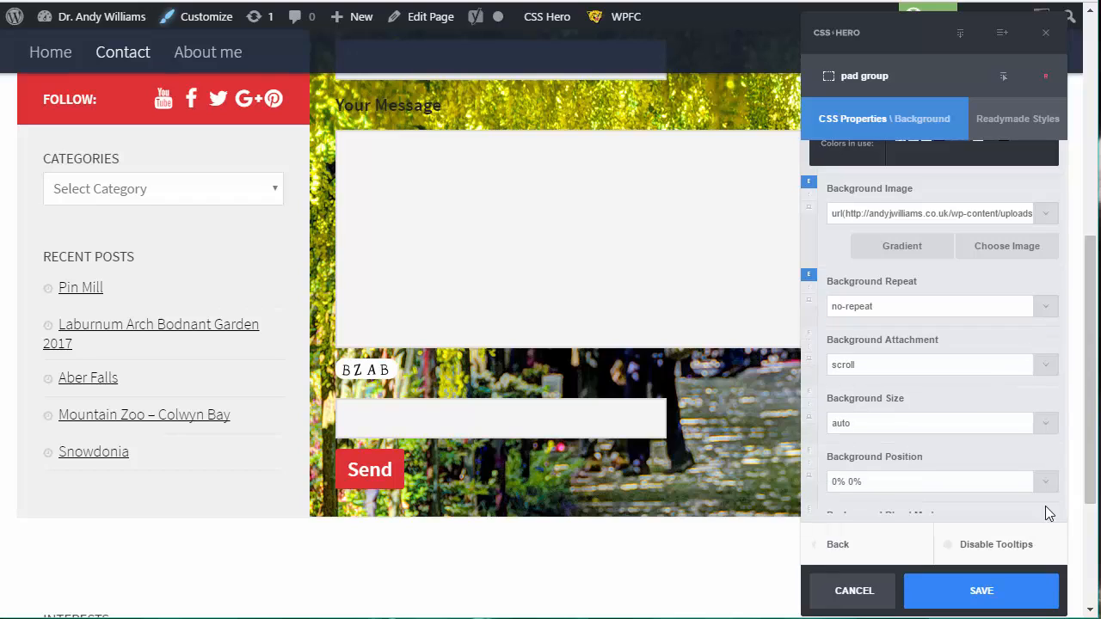
- Set the pad group's background size to Cover and check the picture from the page header to the Send button
scroll(1043, 481, down, 1)
click(1049, 339)
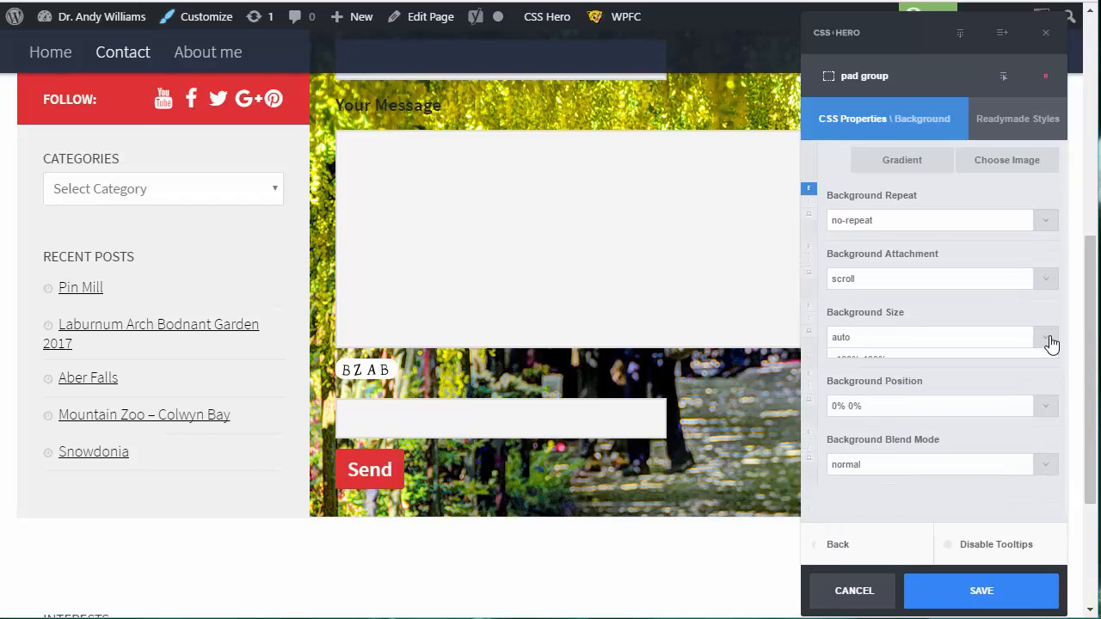
click(893, 391)
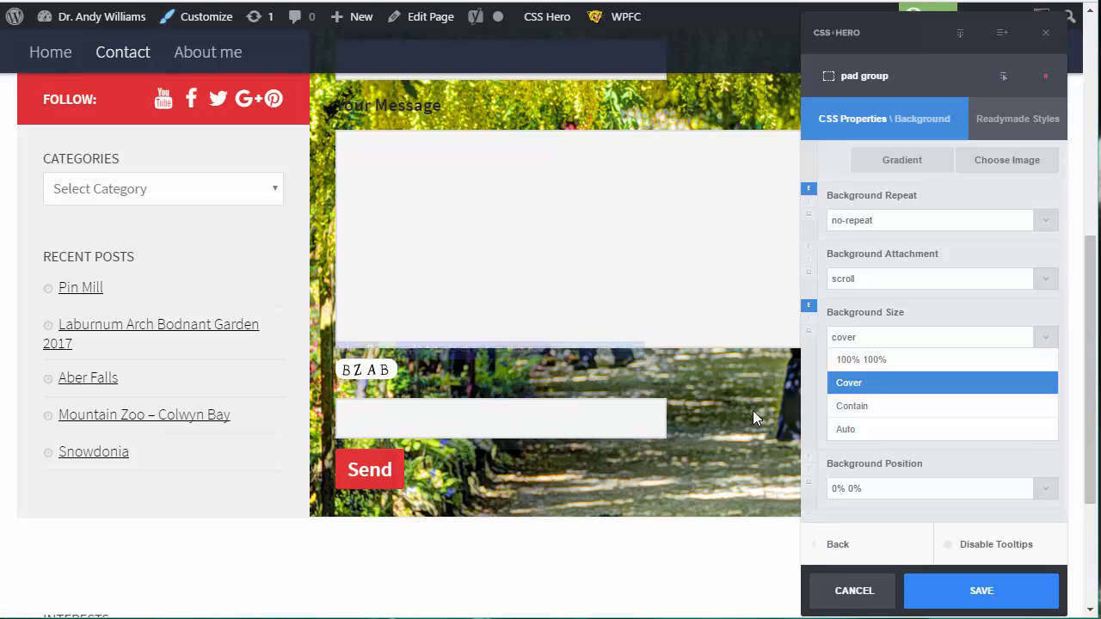
scroll(752, 410, up, 6)
scroll(753, 410, down, 6)
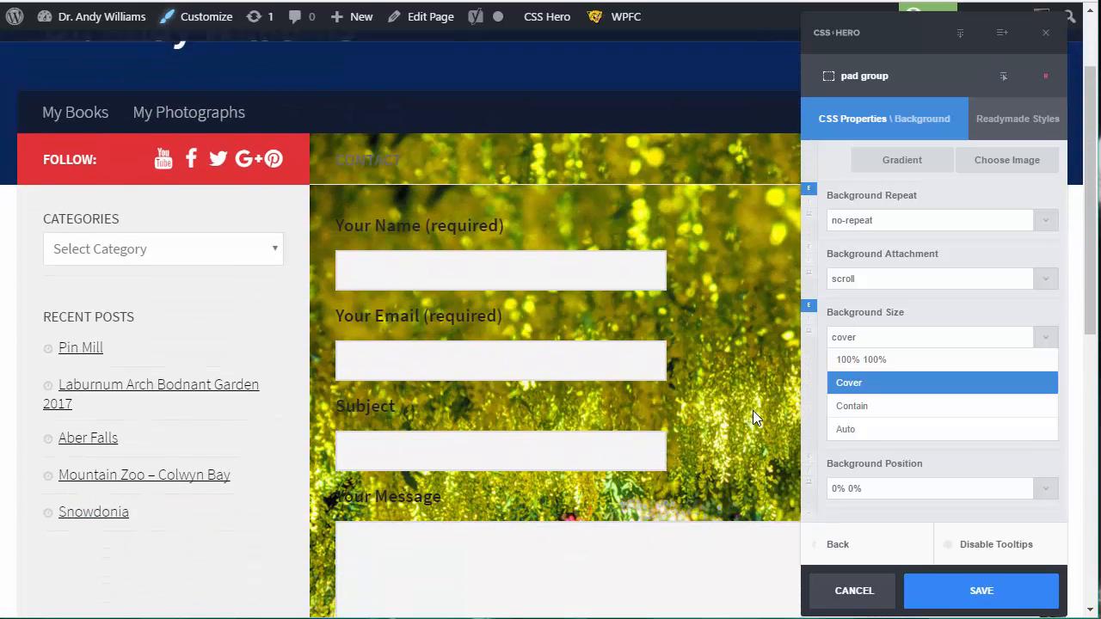
scroll(754, 417, up, 1)
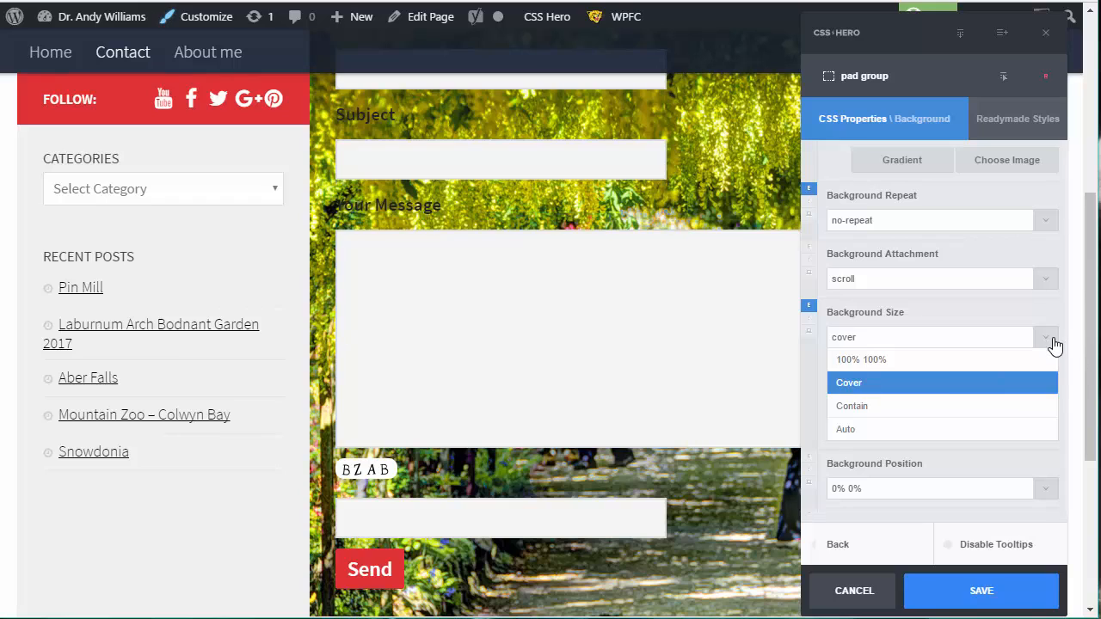
click(1053, 344)
- Set the pad group's background attachment to Fixed and check how the picture behaves while the page scrolls, with the editing panel moved aside
click(1047, 281)
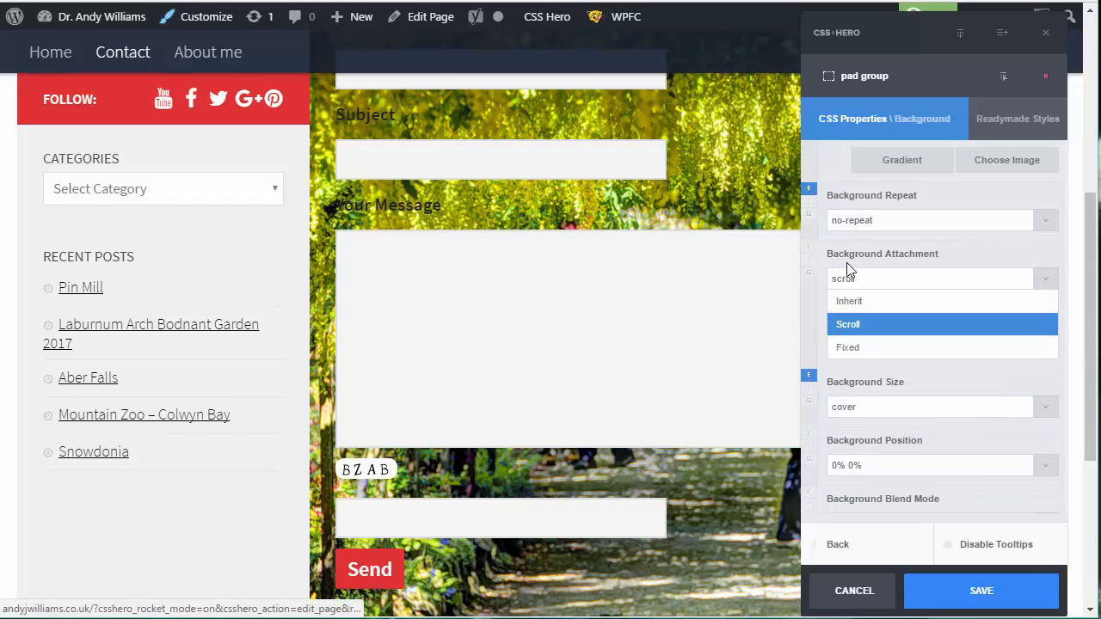
click(850, 353)
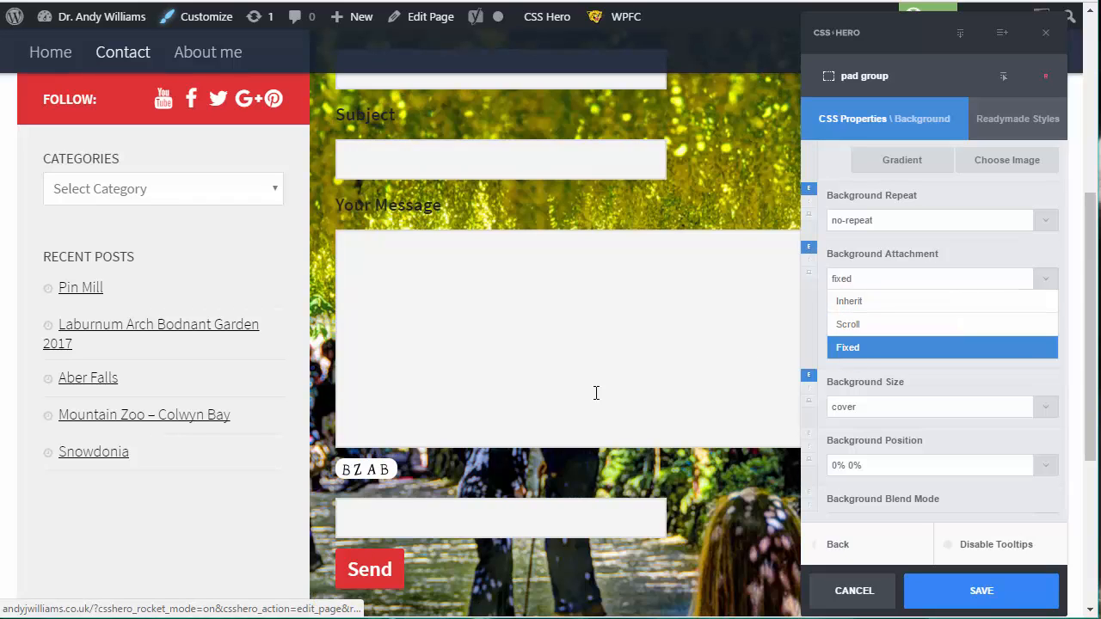
drag(879, 24, 1083, 22)
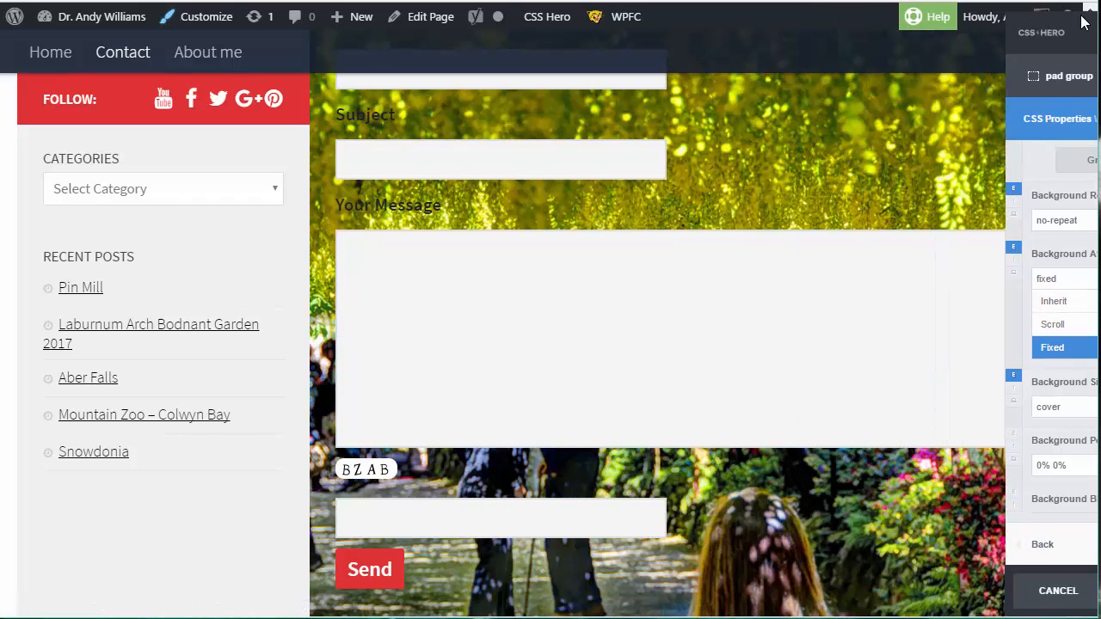
scroll(850, 254, down, 4)
scroll(849, 254, up, 6)
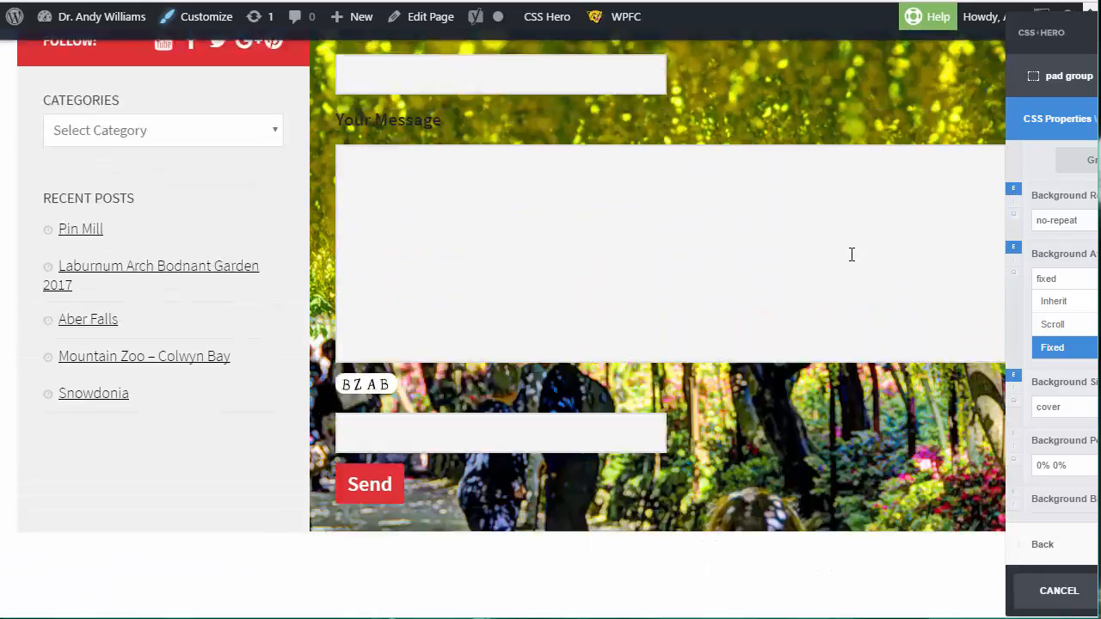
scroll(850, 254, up, 3)
scroll(850, 254, down, 6)
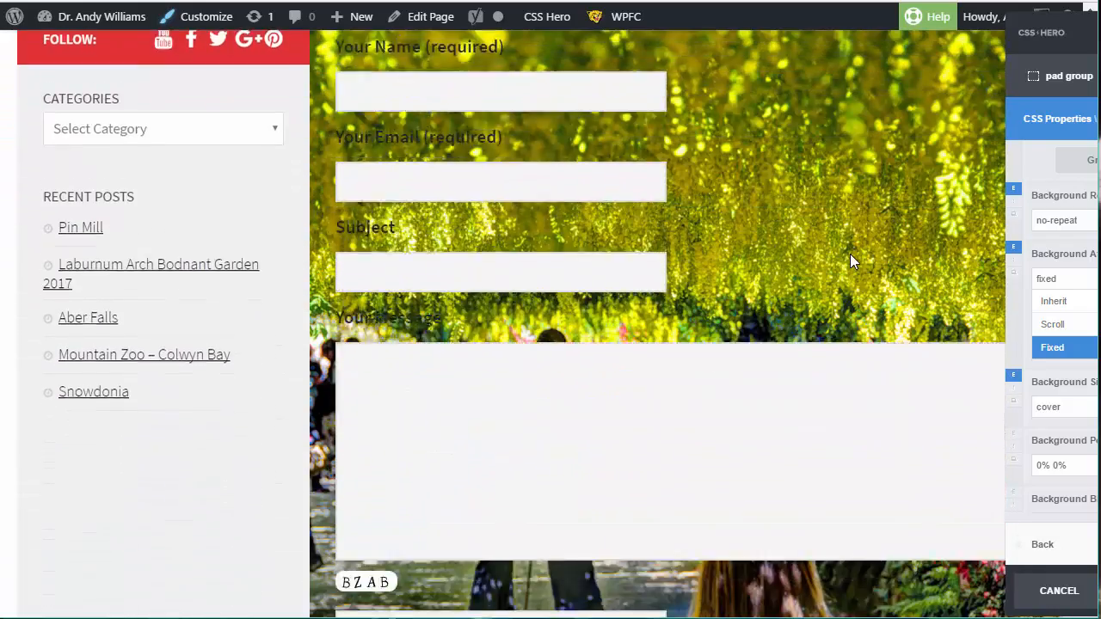
scroll(850, 254, down, 2)
scroll(850, 254, up, 7)
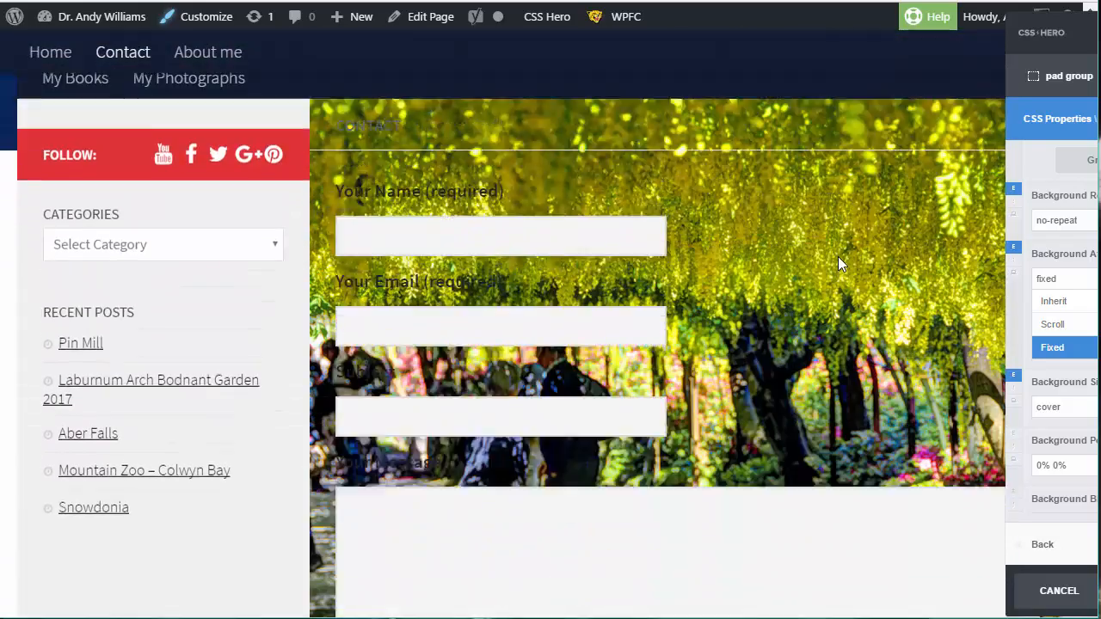
scroll(831, 258, down, 5)
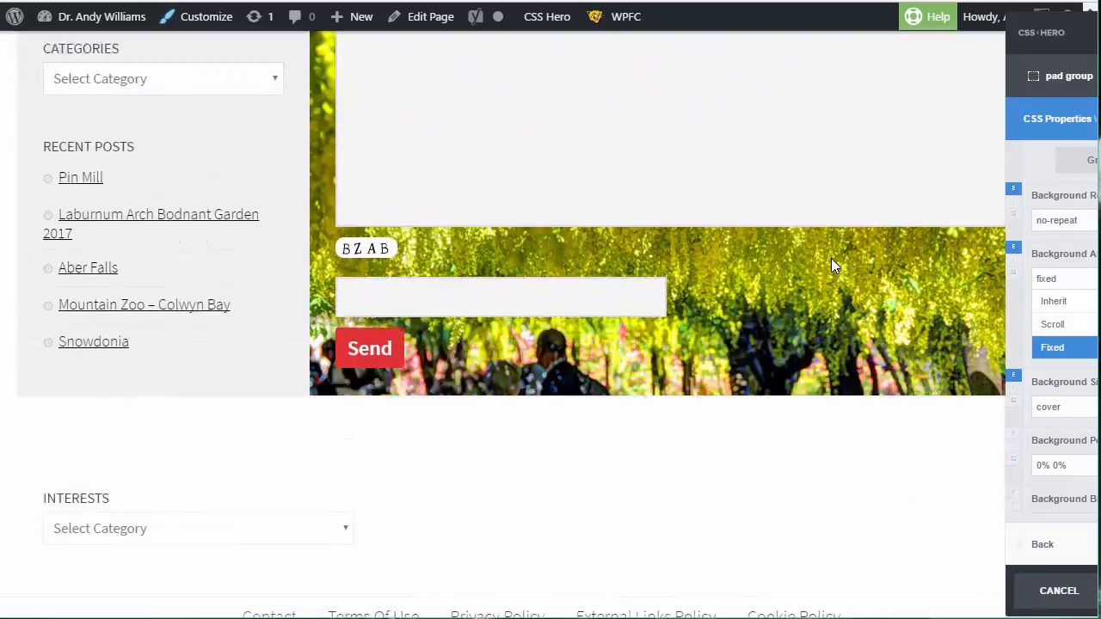
scroll(831, 258, up, 4)
drag(1086, 32, 813, 36)
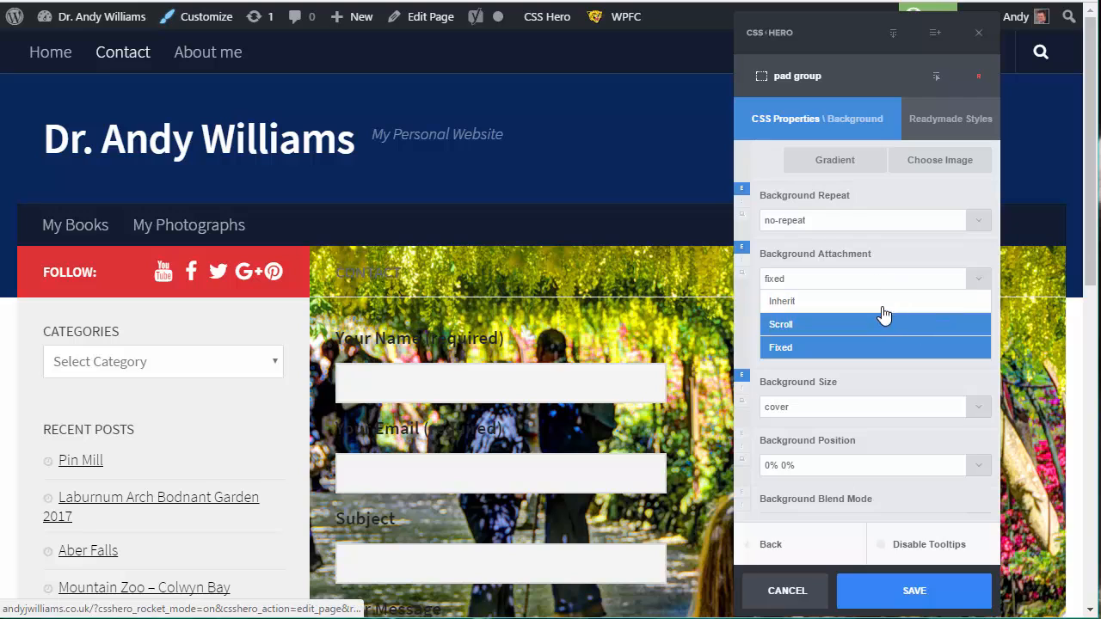
scroll(964, 186, up, 1)
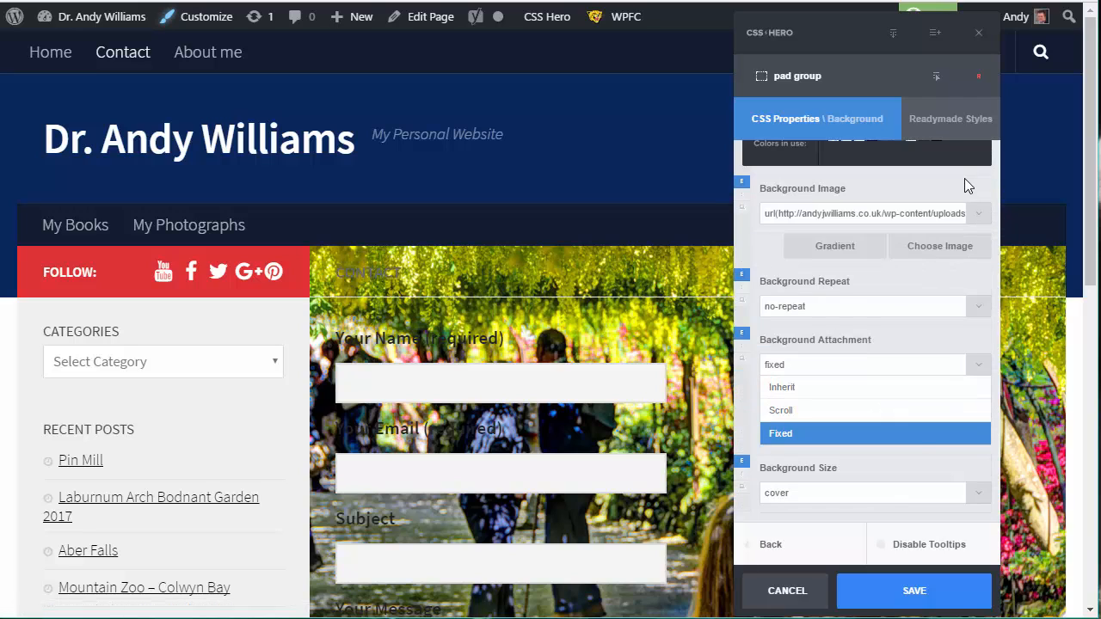
scroll(964, 184, up, 4)
scroll(923, 313, down, 2)
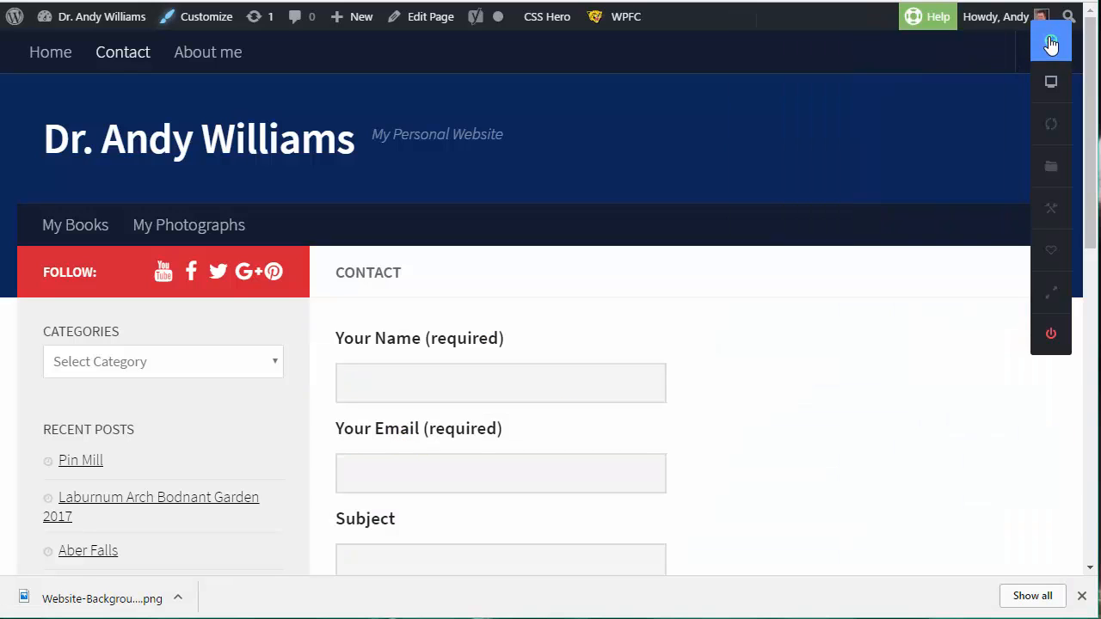
- Reopen the CSS Hero editor on the Contact page, select the content area's pad group and look through its background properties
click(1051, 43)
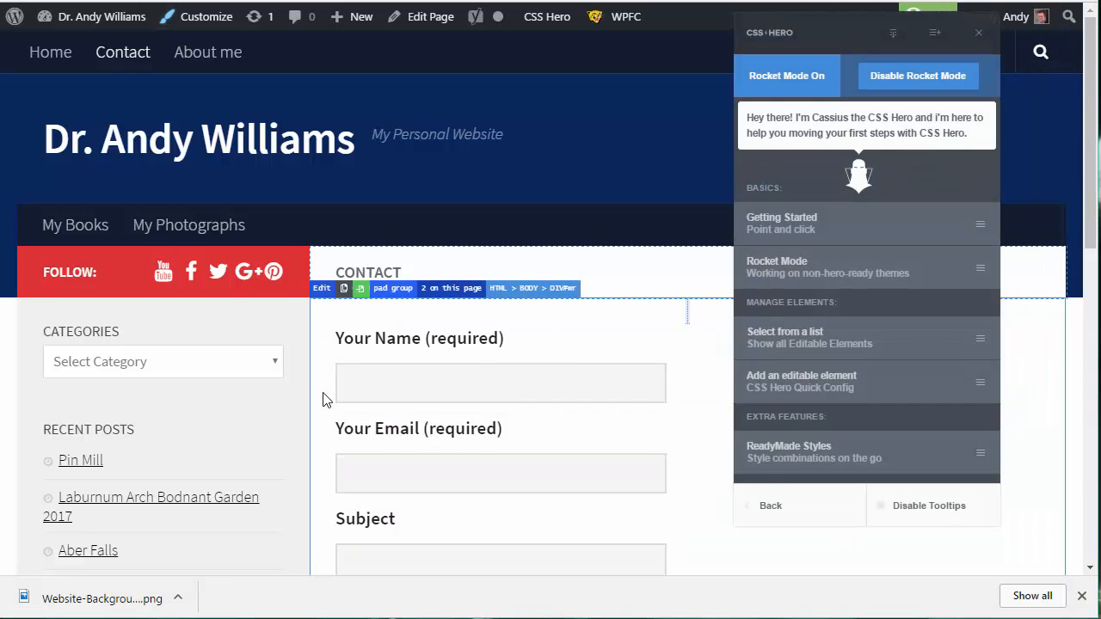
click(322, 398)
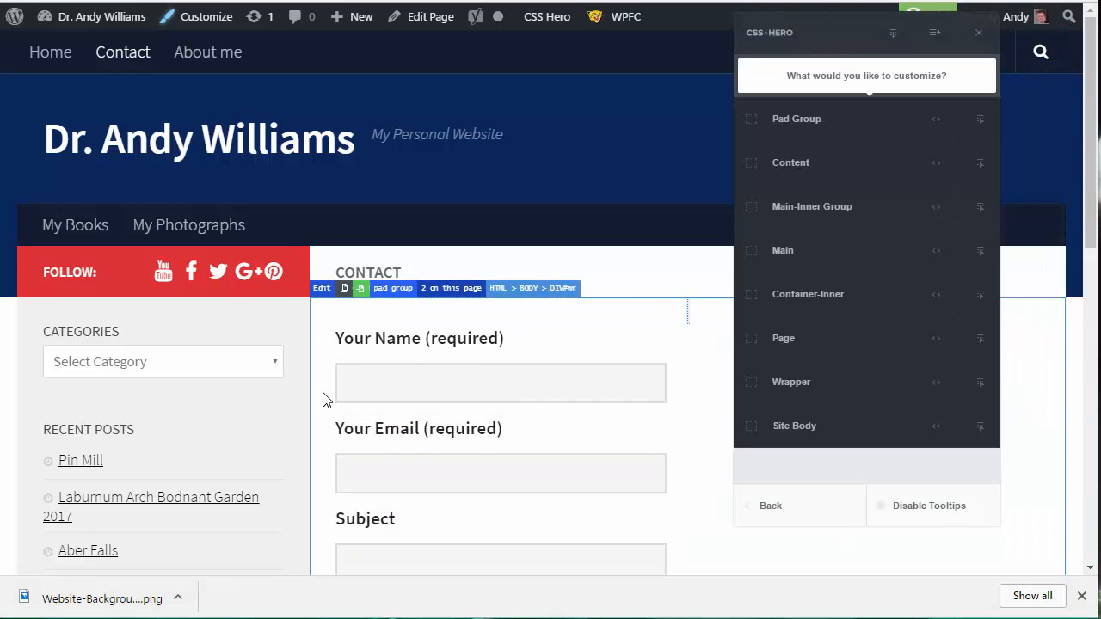
click(818, 118)
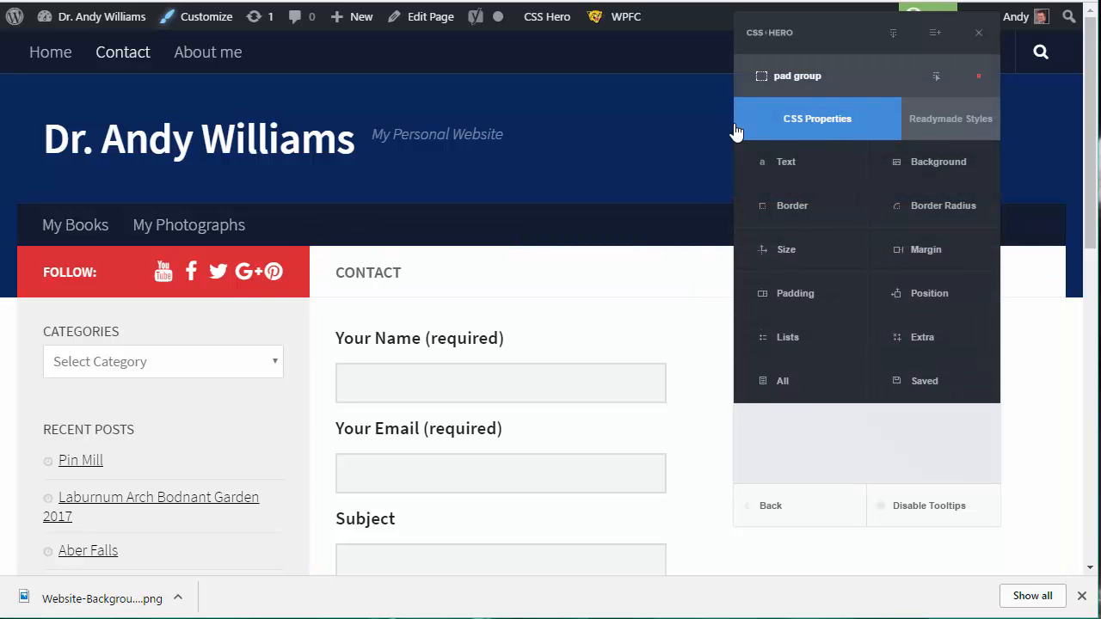
click(955, 164)
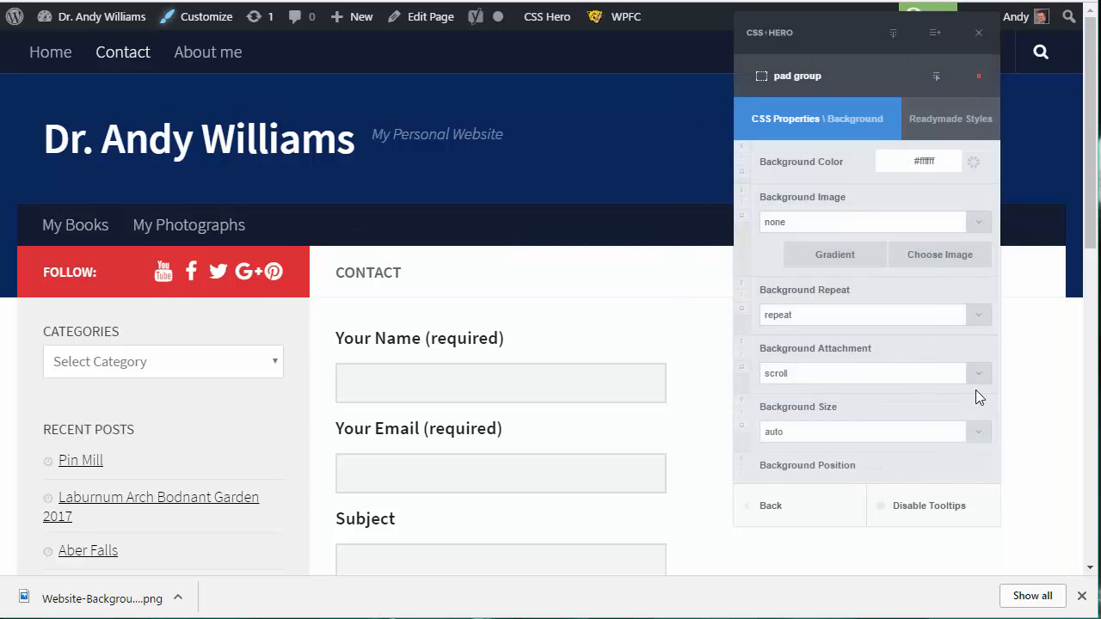
scroll(975, 390, down, 5)
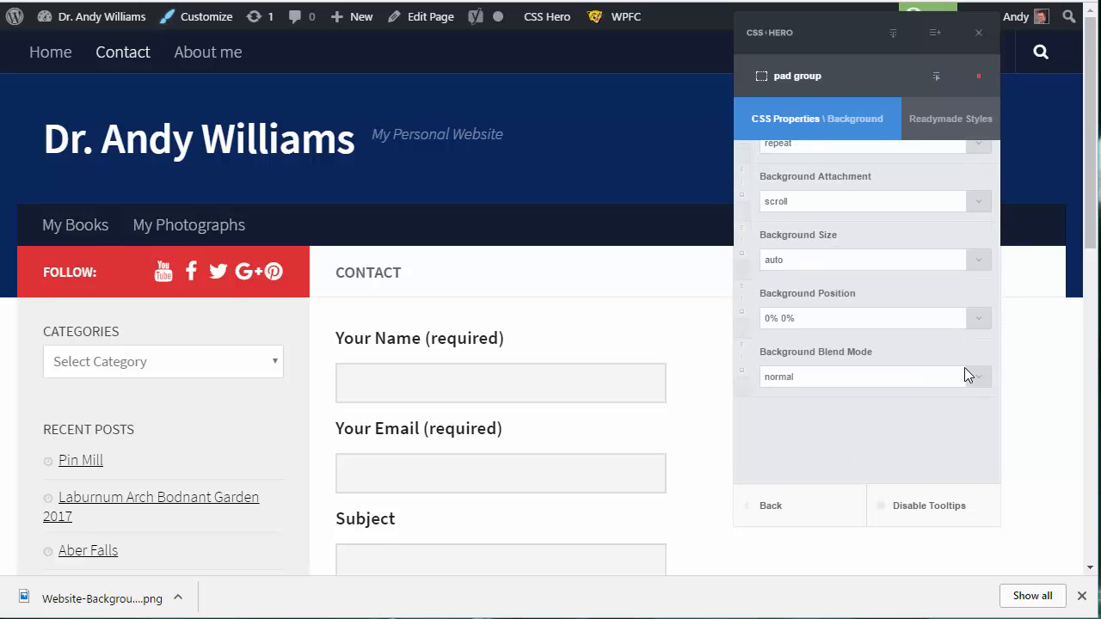
scroll(964, 367, up, 5)
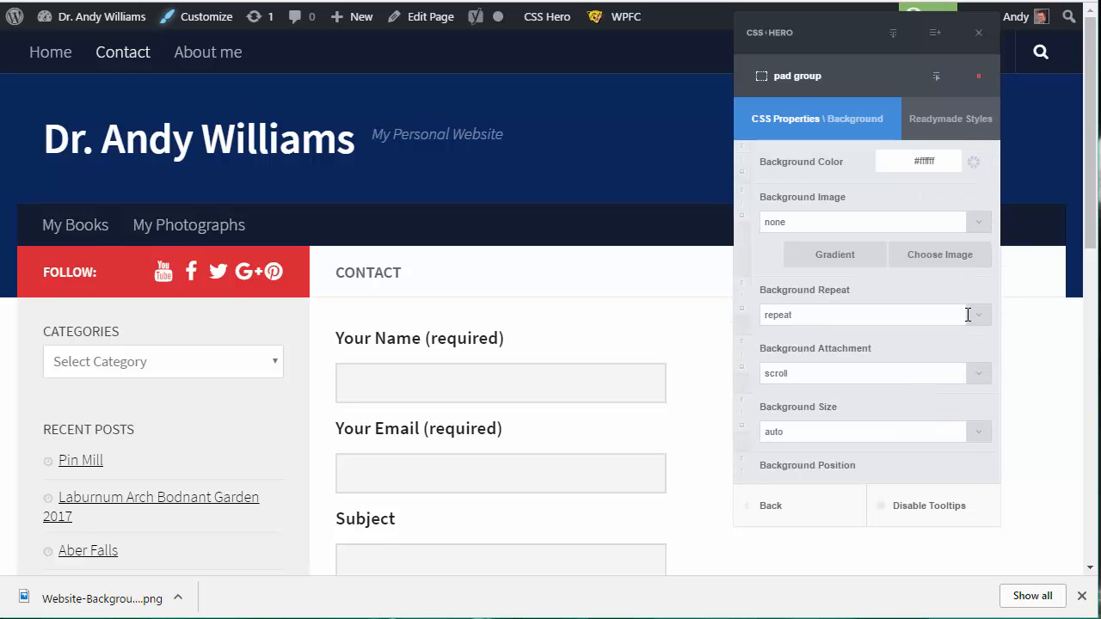
- Set the pad group's background repeat to No Repeat and use the full-size Website-Background-Tile from the media library as its background image
click(968, 315)
click(911, 344)
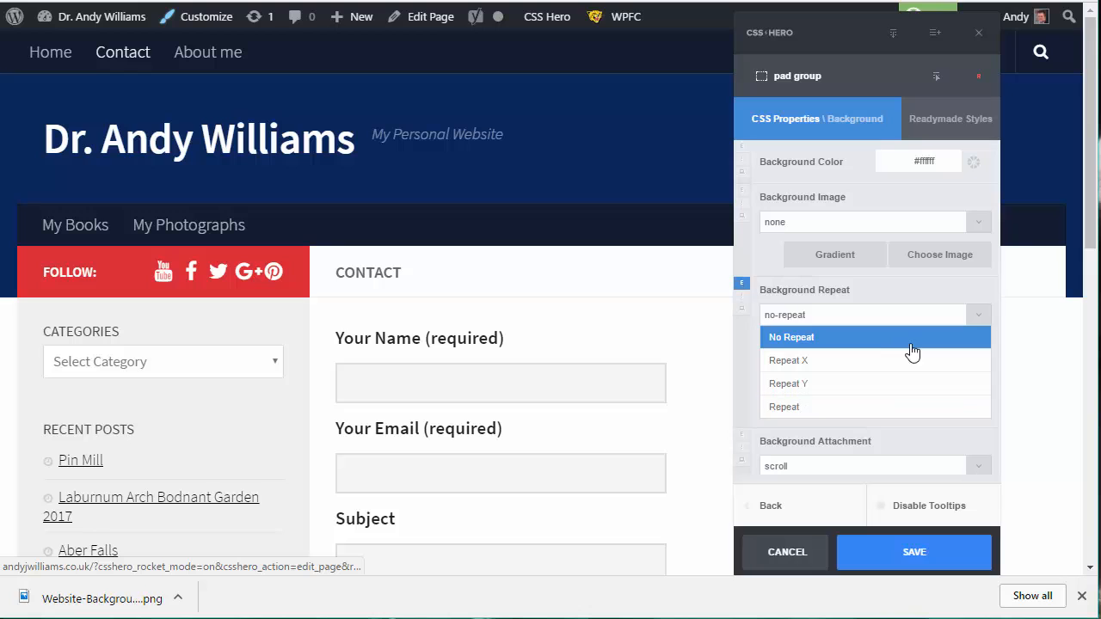
click(958, 254)
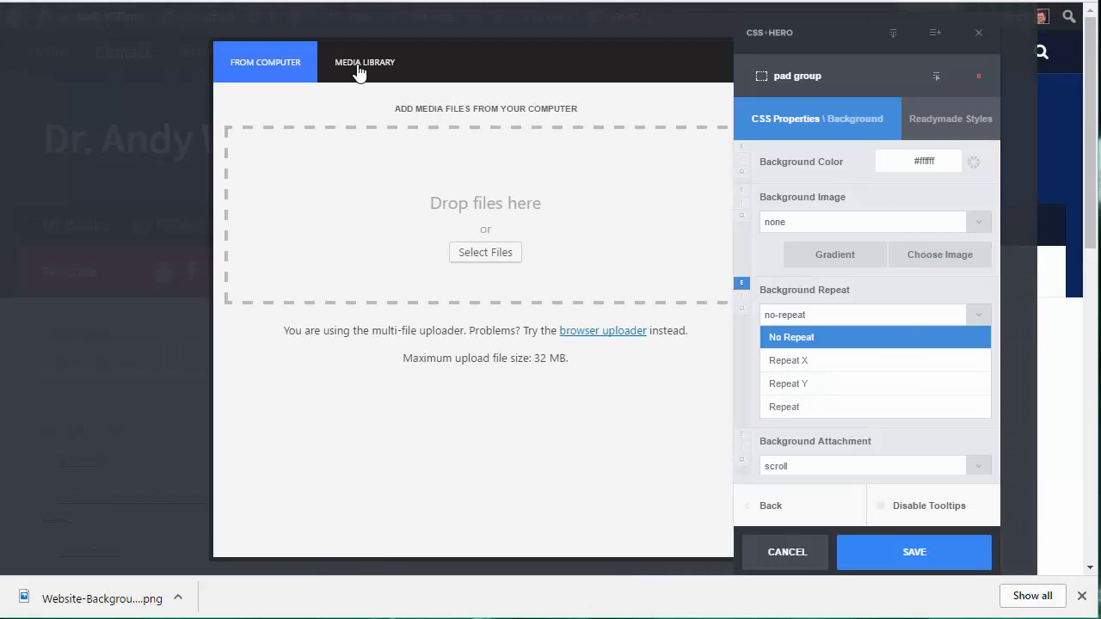
click(357, 69)
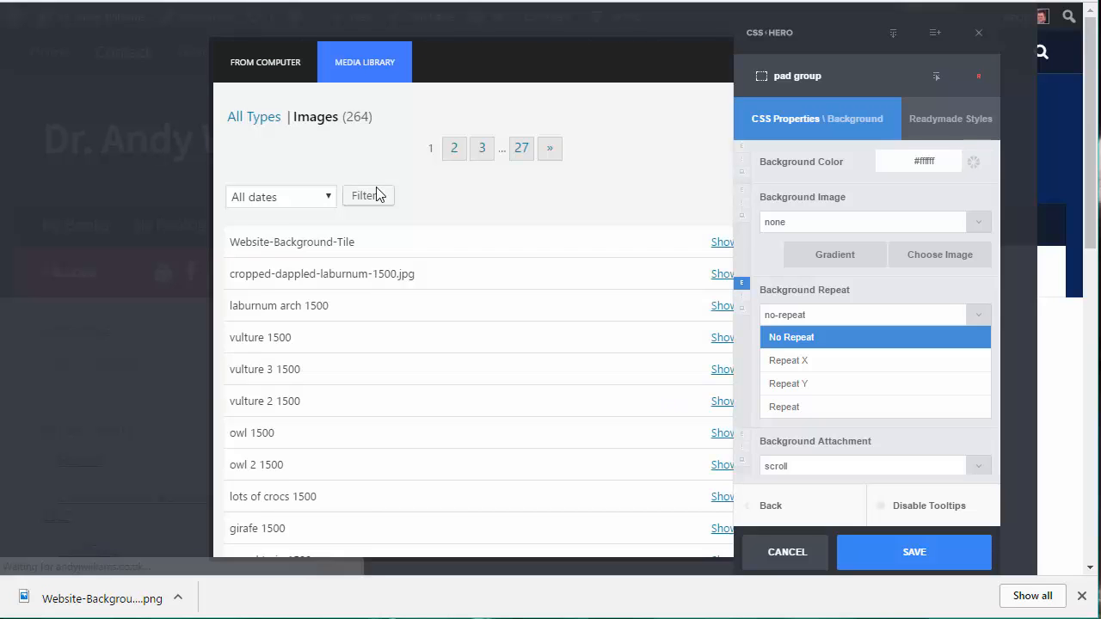
click(727, 244)
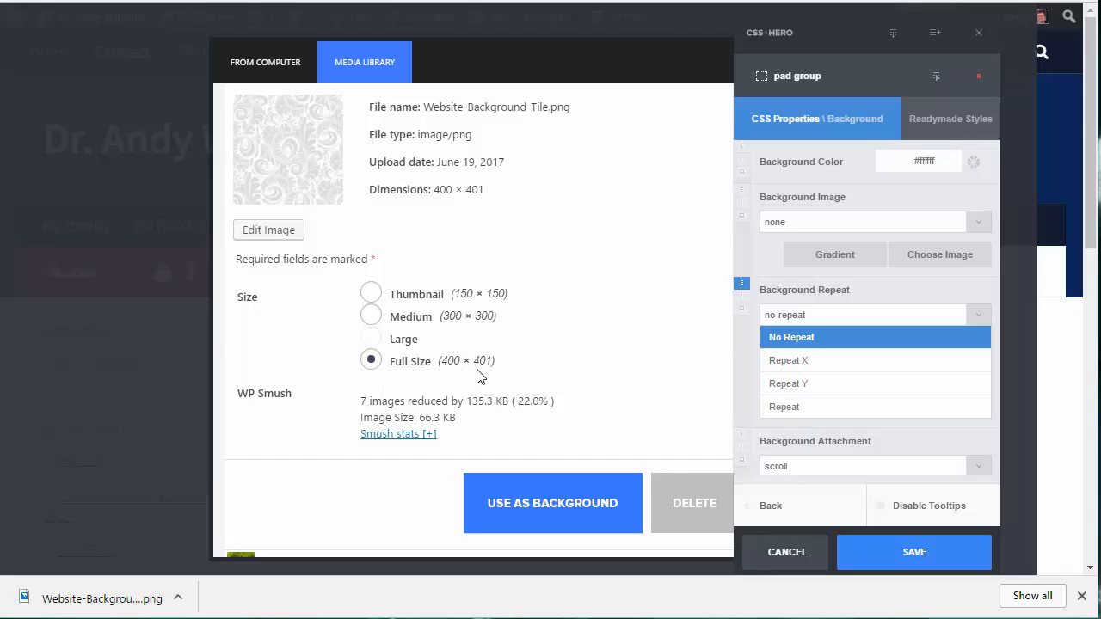
click(537, 511)
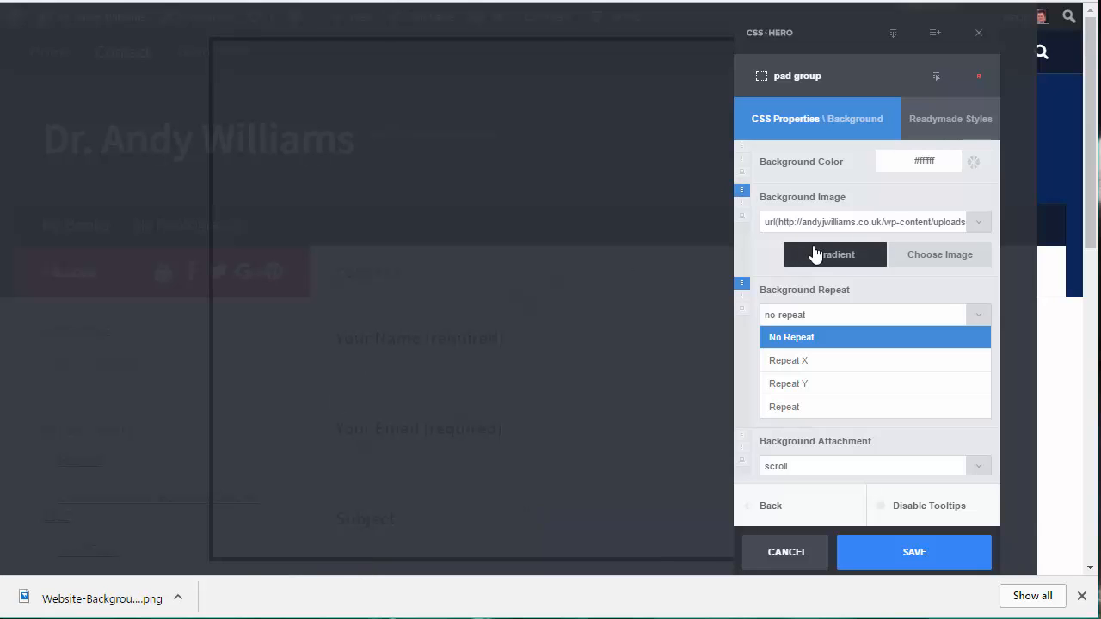
scroll(622, 283, down, 4)
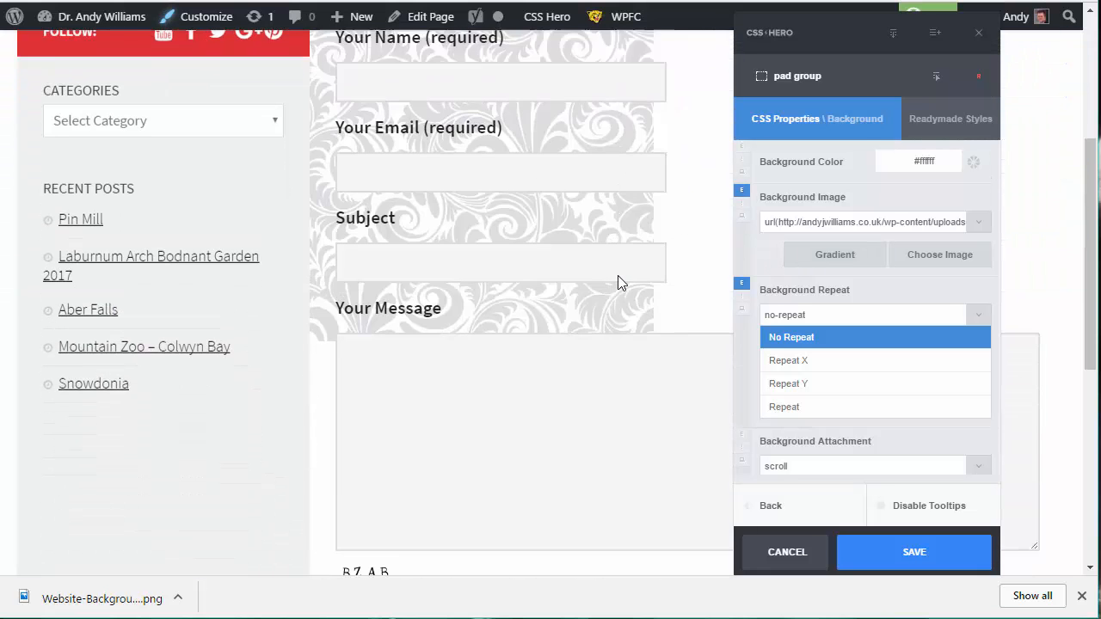
scroll(619, 277, up, 1)
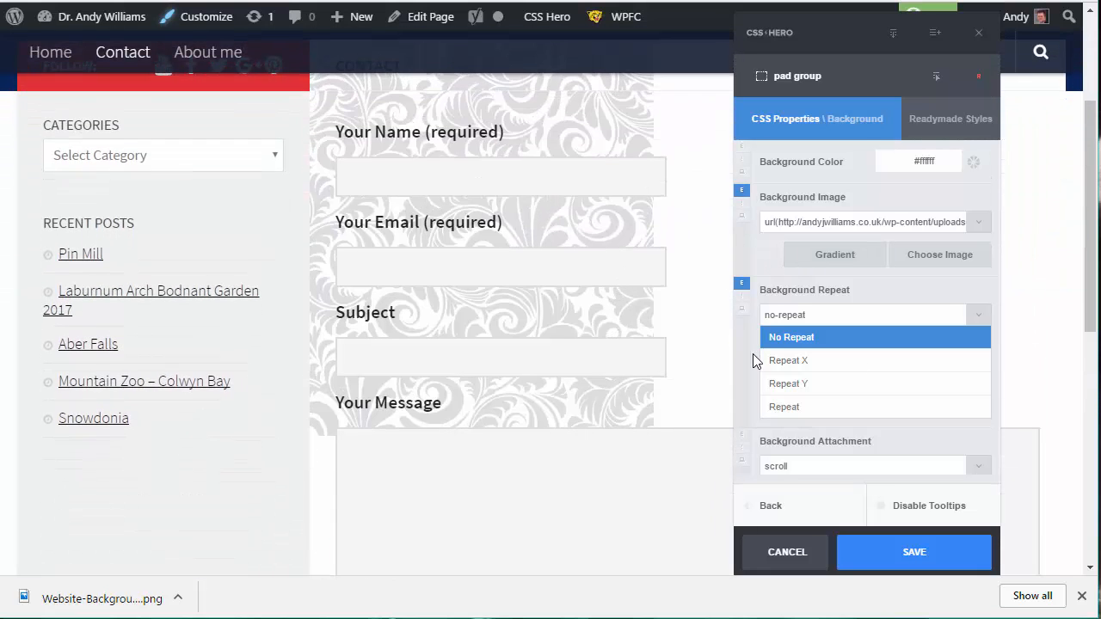
- Set the tile's background repeat to Repeat X and check the pattern down the page
click(981, 319)
scroll(970, 340, down, 2)
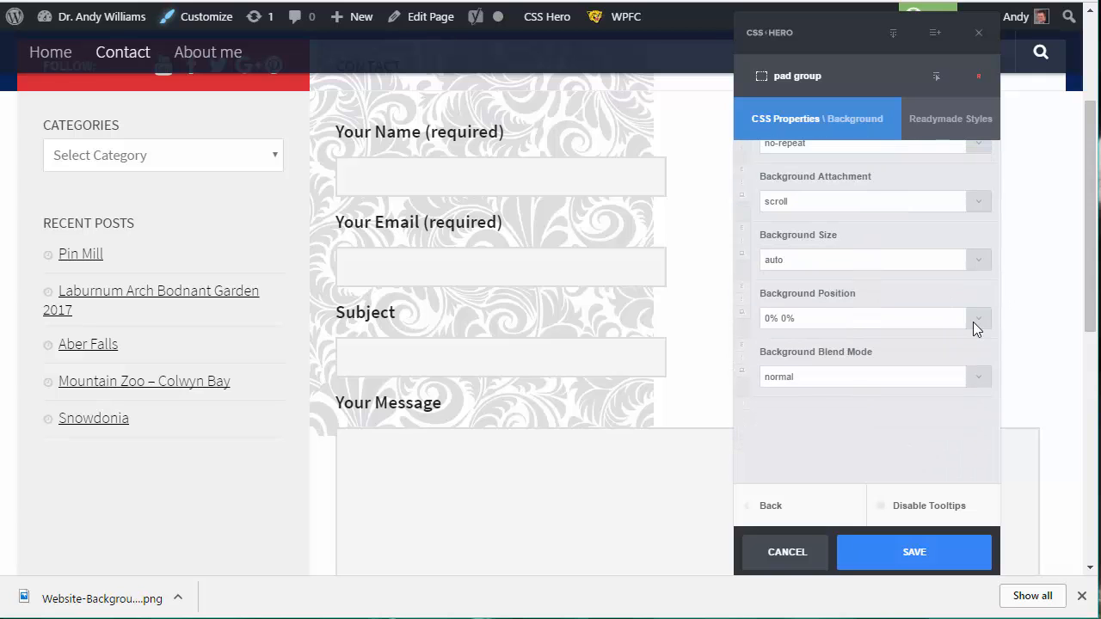
scroll(1074, 352, up, 3)
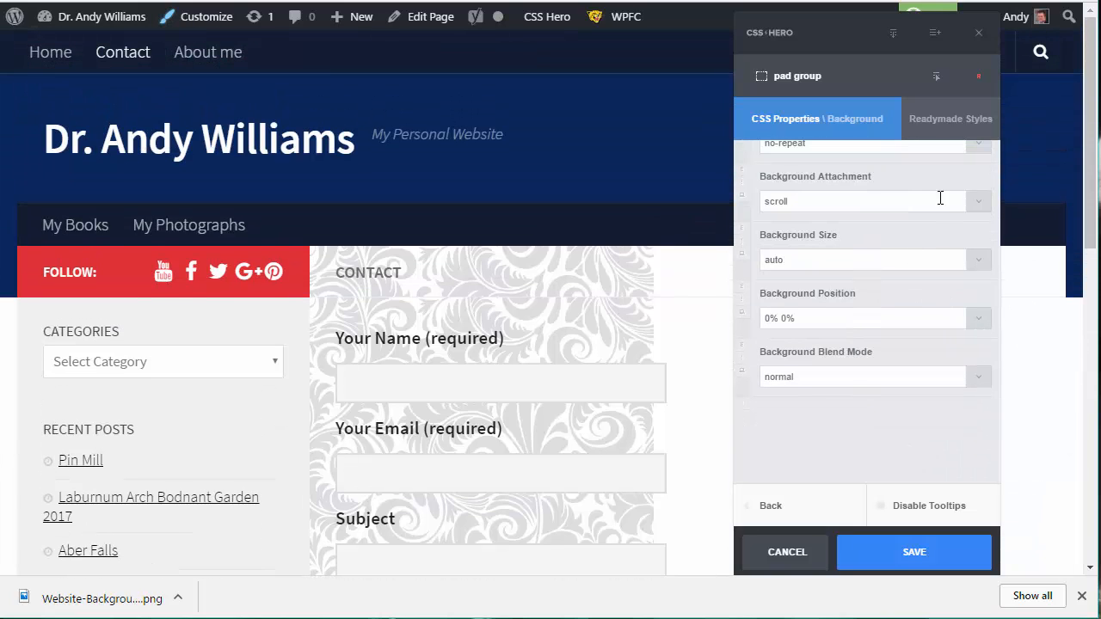
click(983, 146)
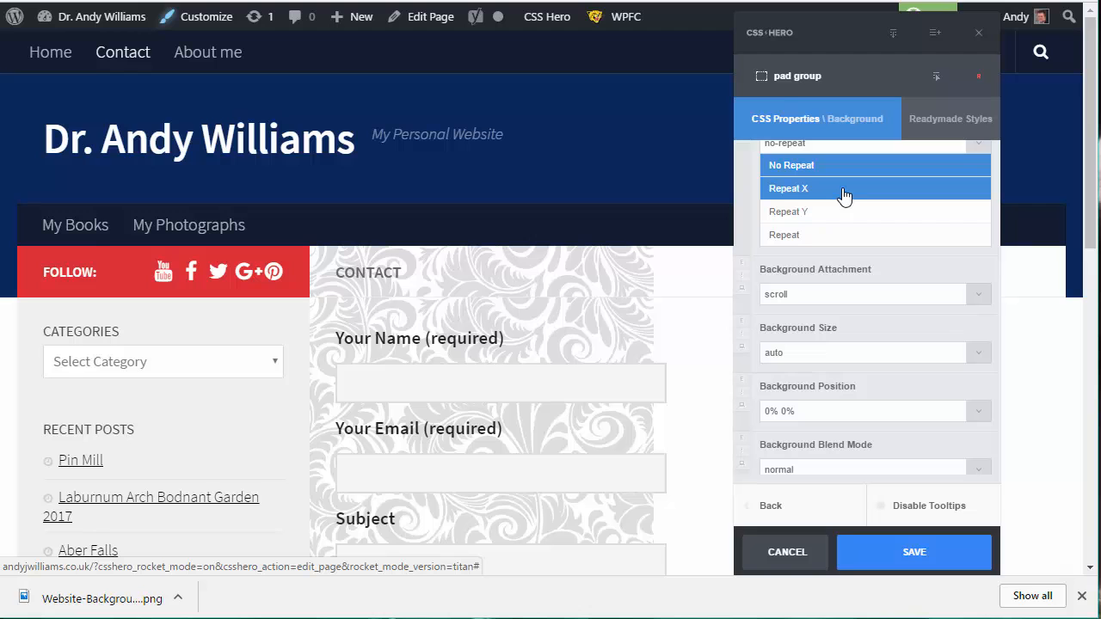
click(839, 196)
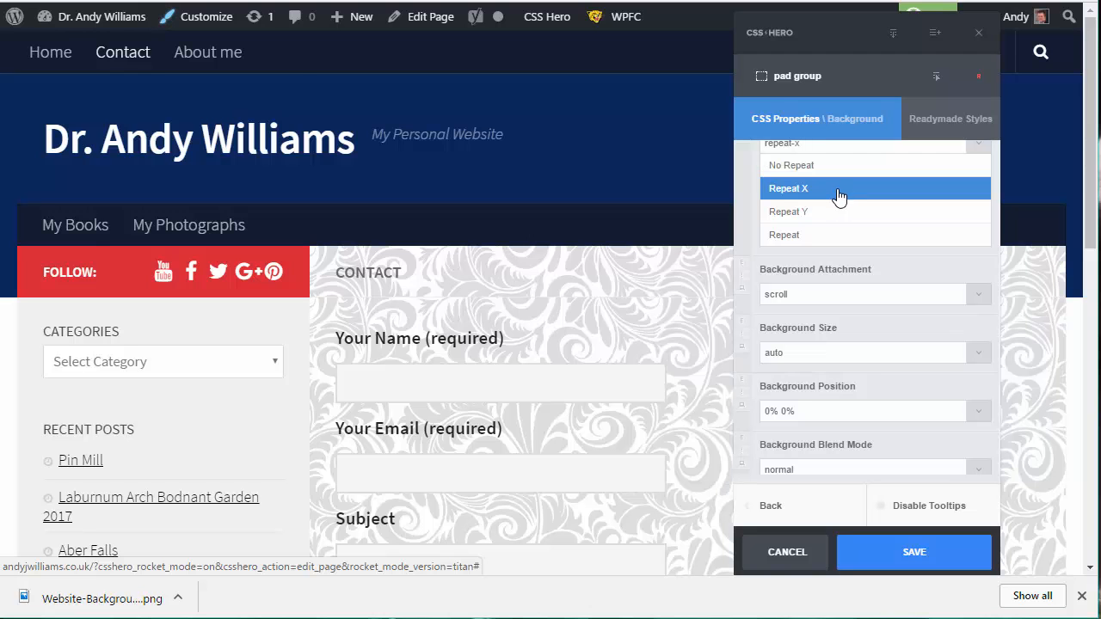
drag(1085, 140, 838, 248)
- Switch the tile's background repeat to Repeat Y and check the pattern down the page
click(839, 210)
scroll(1092, 249, down, 5)
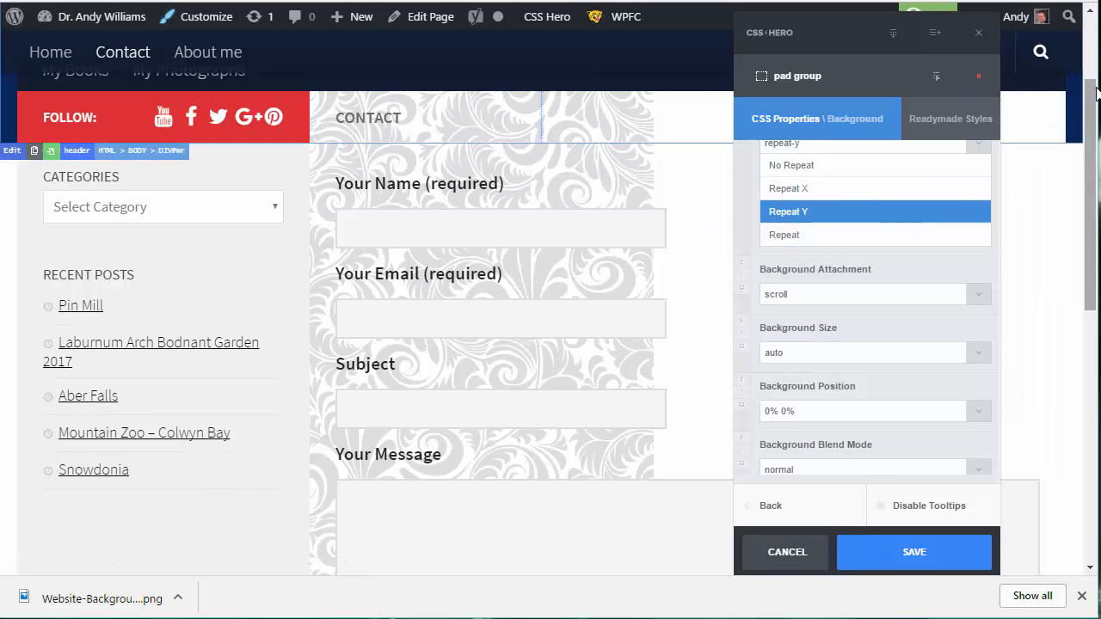
scroll(1092, 249, up, 4)
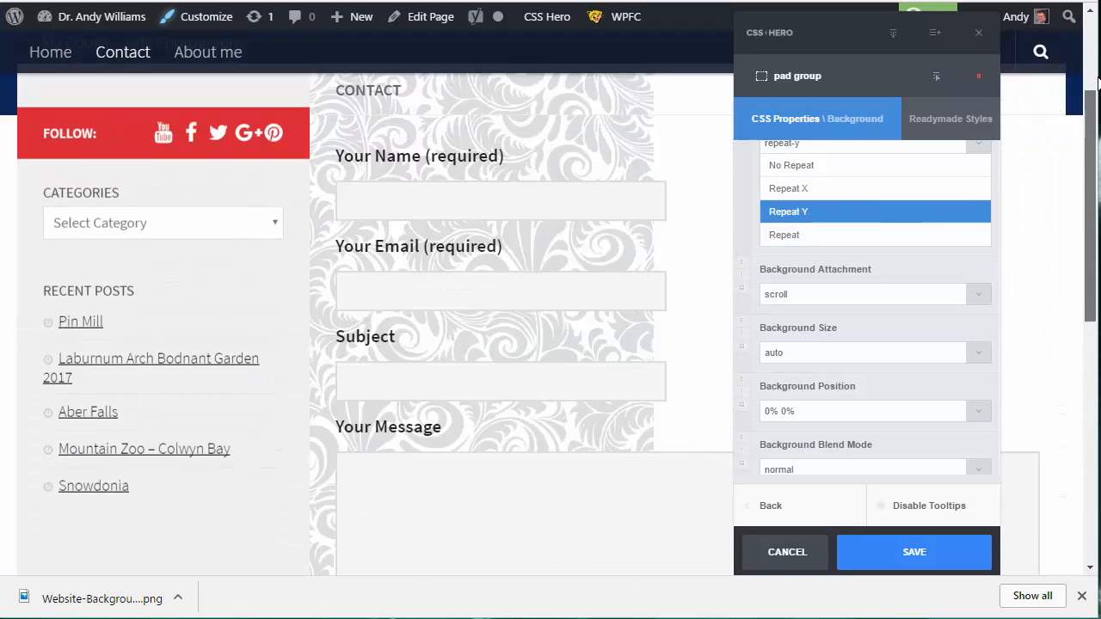
- Set the tile's background repeat to Repeat and check how it fills the content area
click(839, 234)
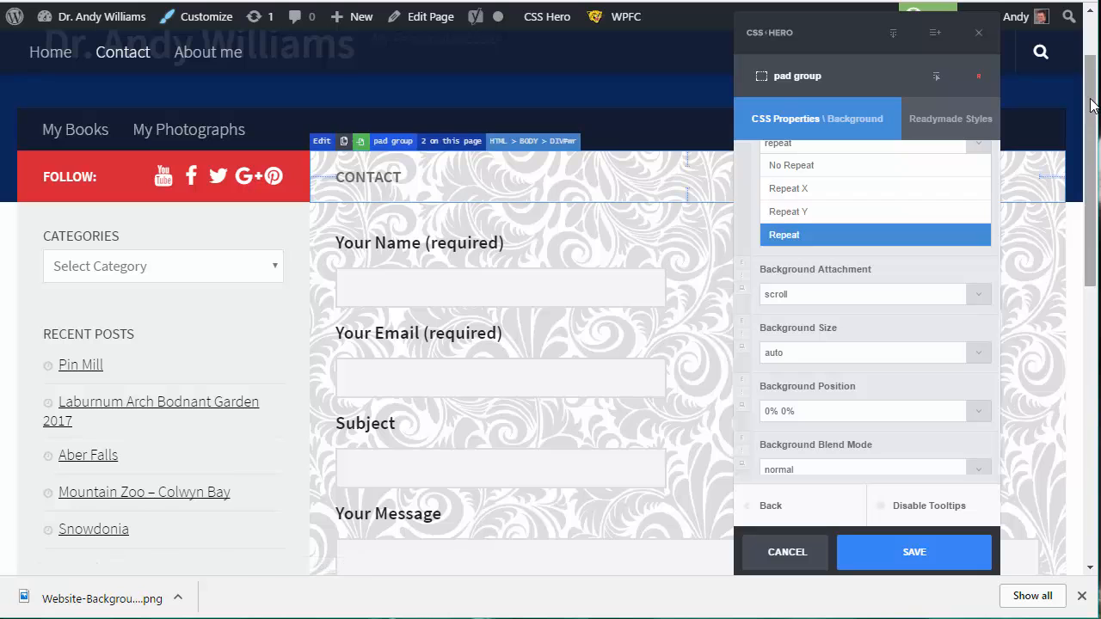
mouse_move(1090, 98)
mouse_down()
mouse_move(1090, 275)
mouse_move(1094, 102)
mouse_move(1094, 116)
mouse_up()
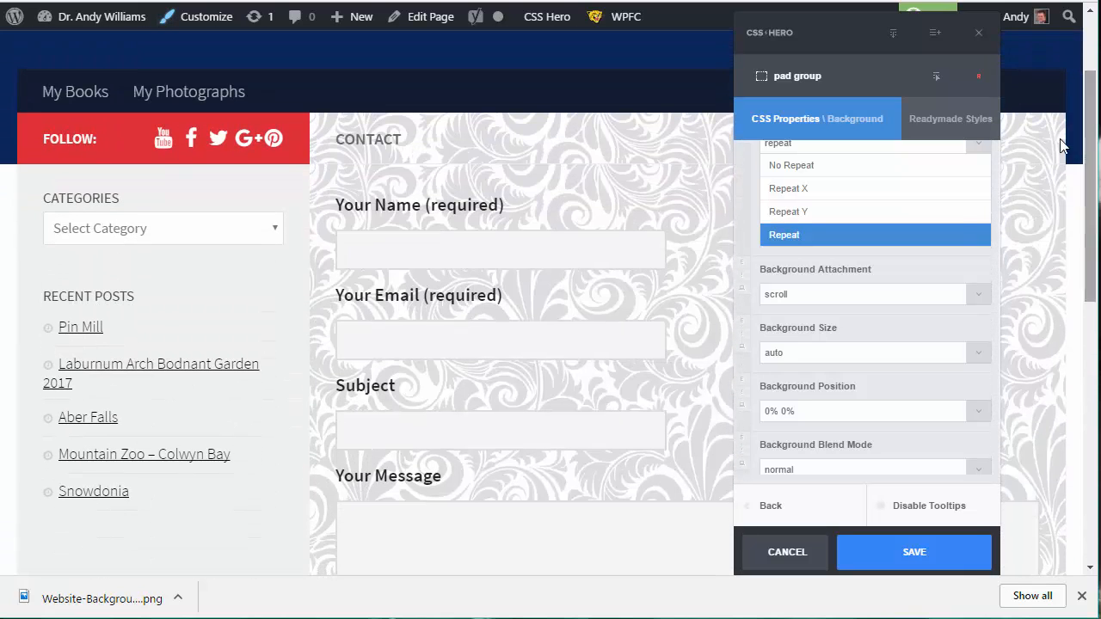
- Set the pad group's background attachment to Fixed and check the tiled pattern while scrolling between the page header and footer
click(973, 297)
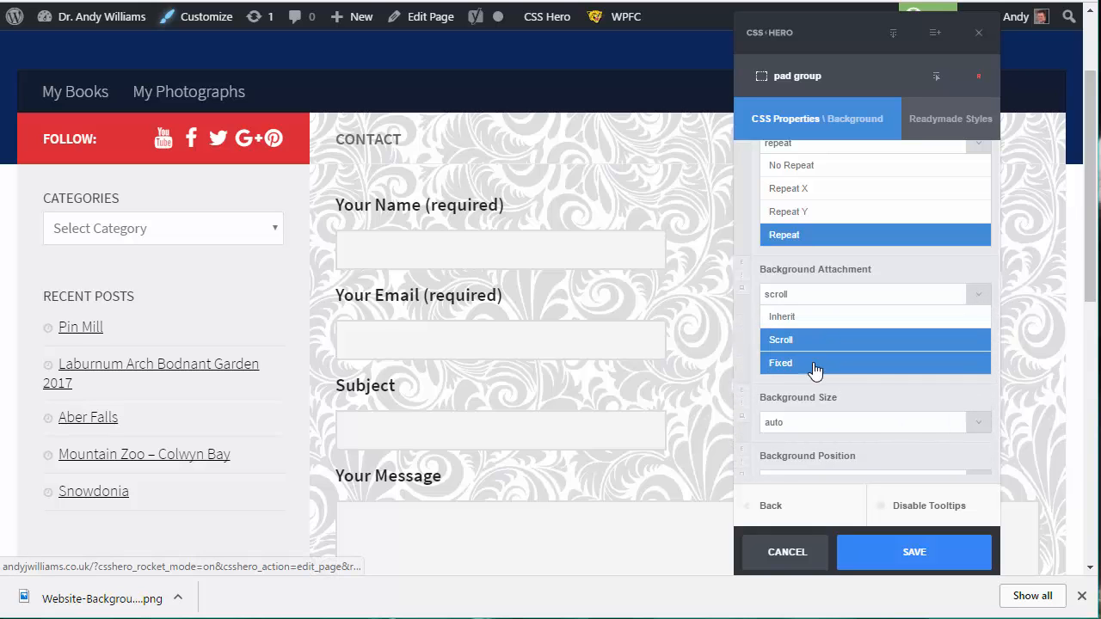
click(817, 363)
drag(1094, 158, 1088, 100)
scroll(1088, 101, down, 6)
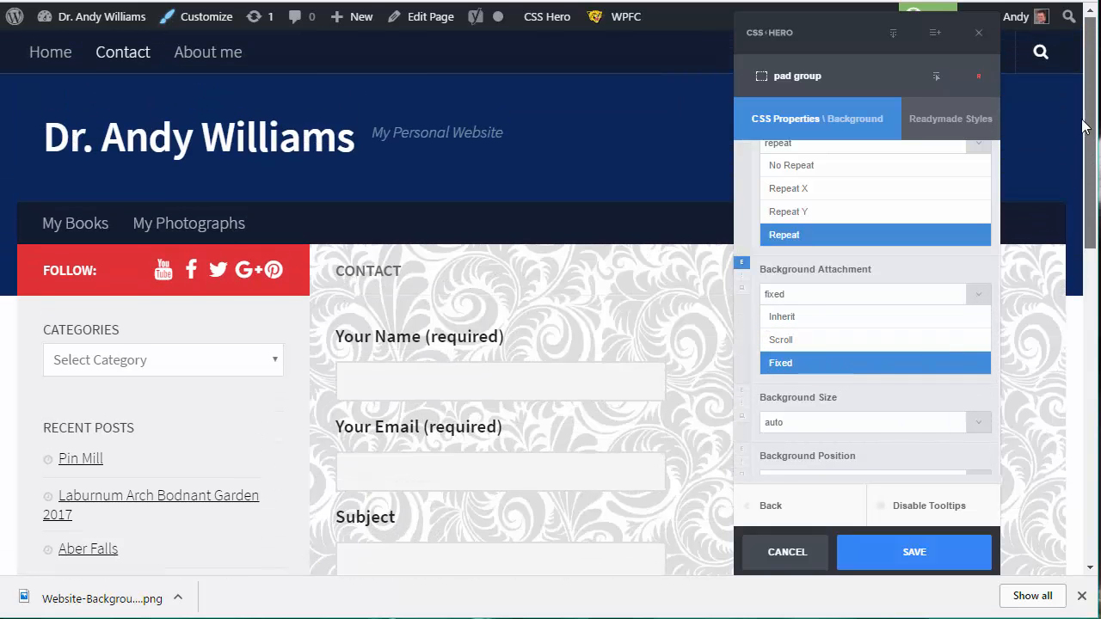
scroll(370, 301, down, 2)
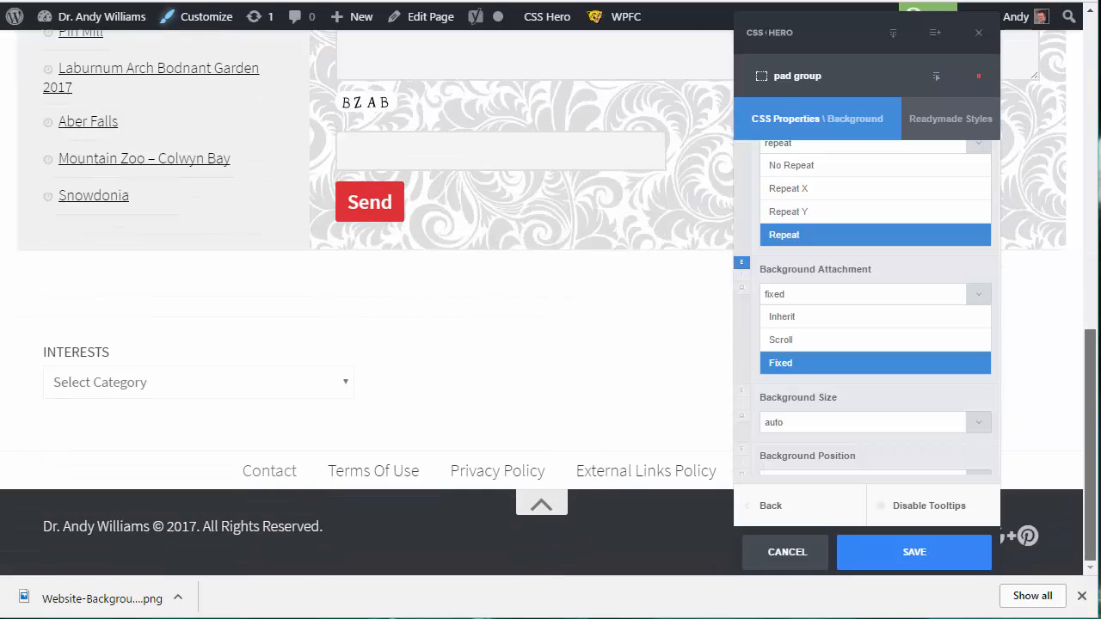
drag(1090, 412, 1090, 96)
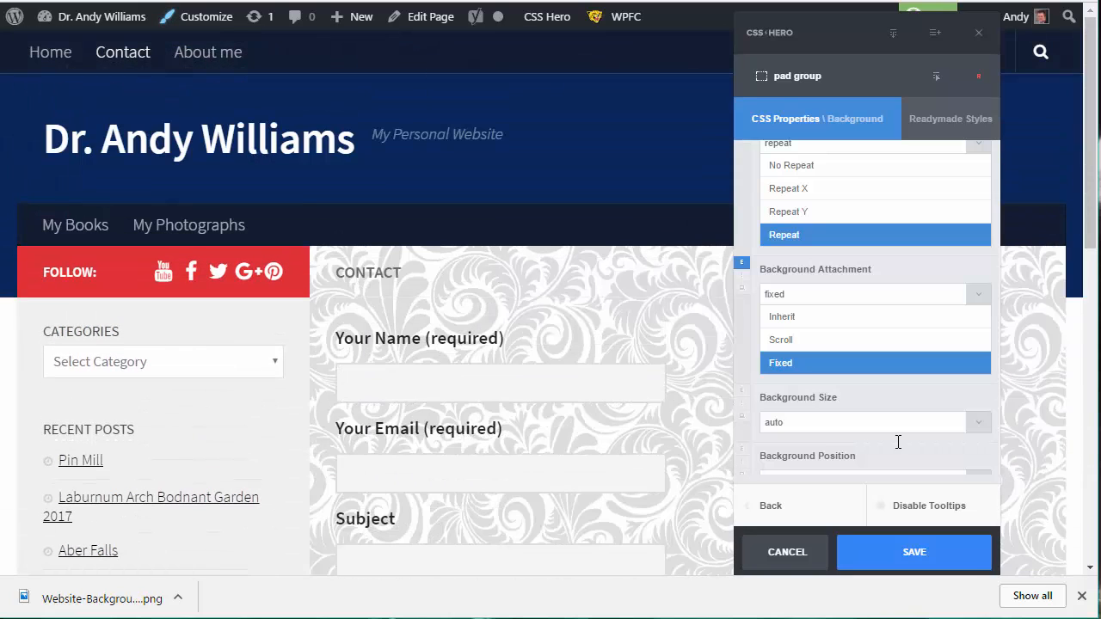
scroll(903, 353, up, 2)
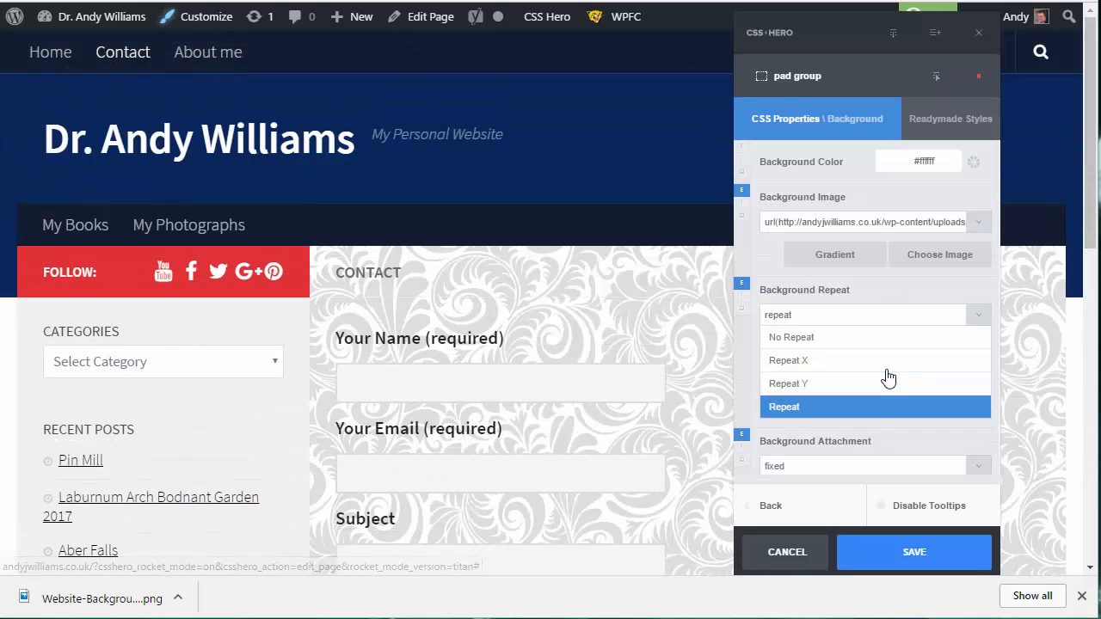